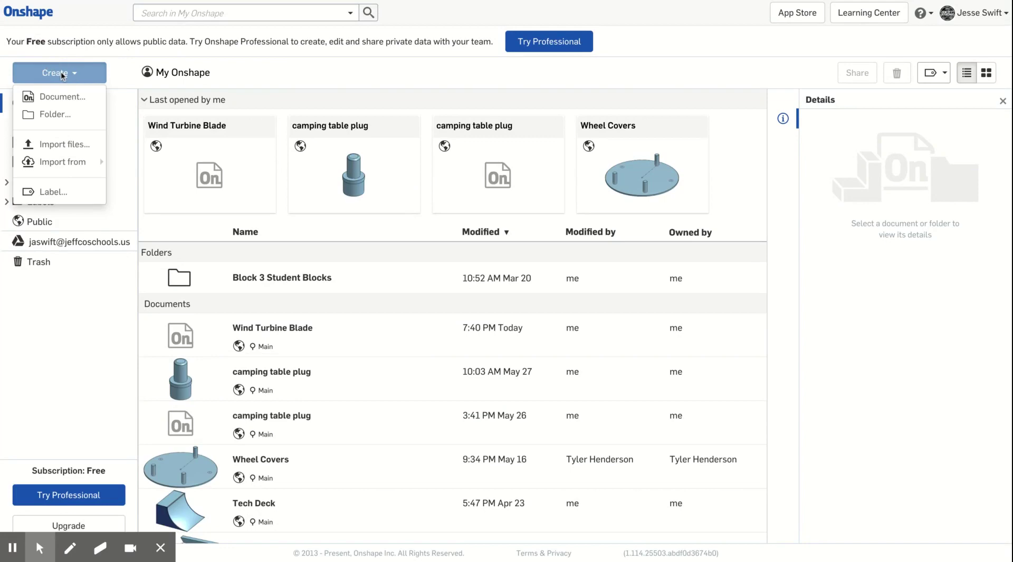
Step: Create a new public document named "Wind Turbine Blade 2020"
left_click(61, 97)
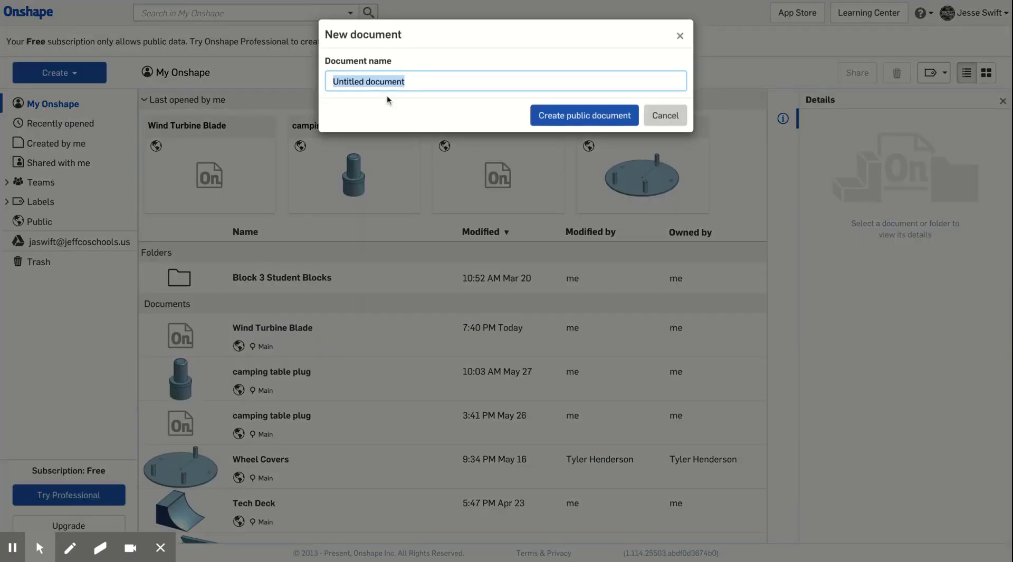
type("Winf")
key("BackSpace")
type("d")
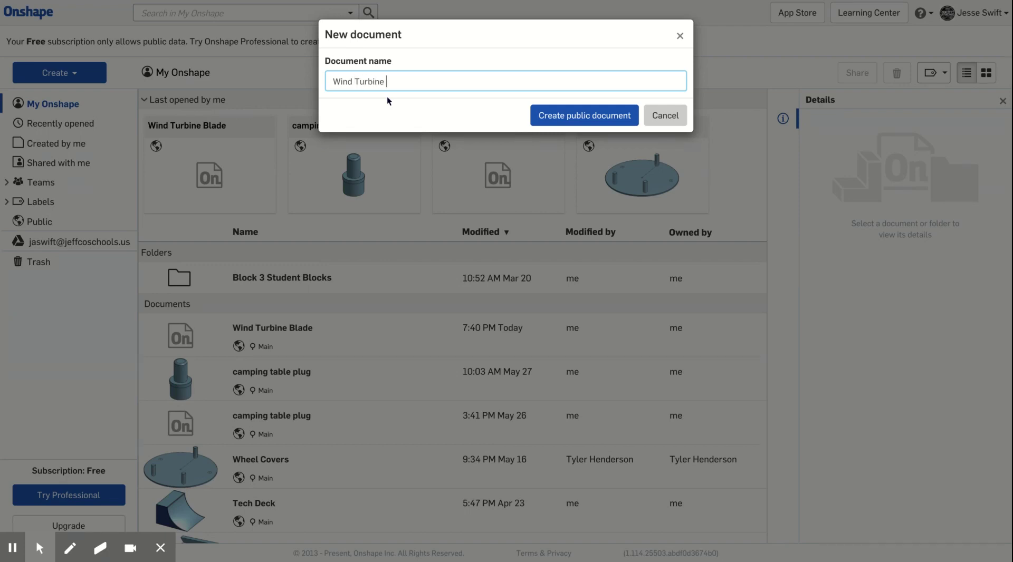
type("Turbine Blade 2020")
key("Return")
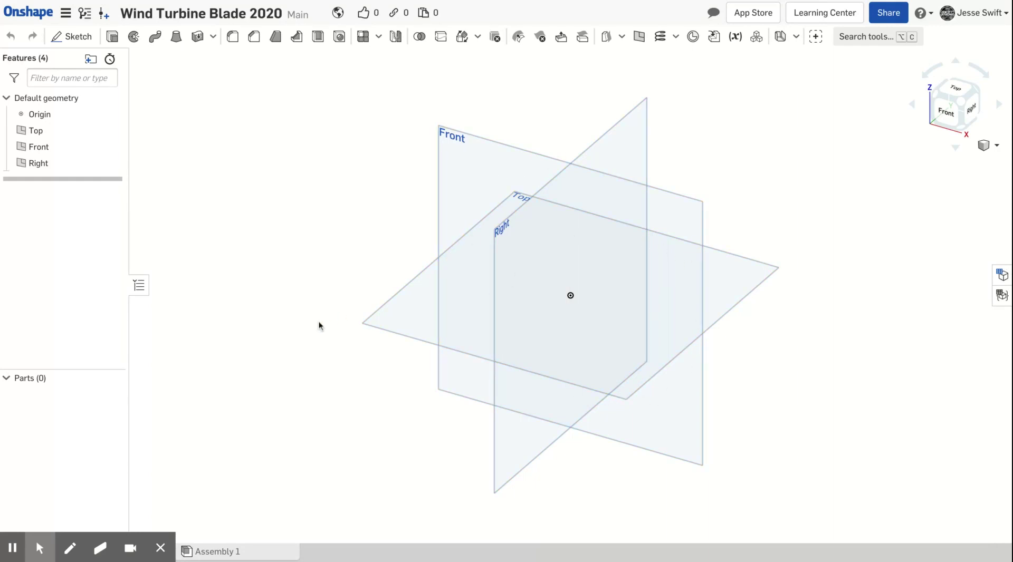
Step: Set the workspace units to use centimeter as the default length unit
left_click(66, 15)
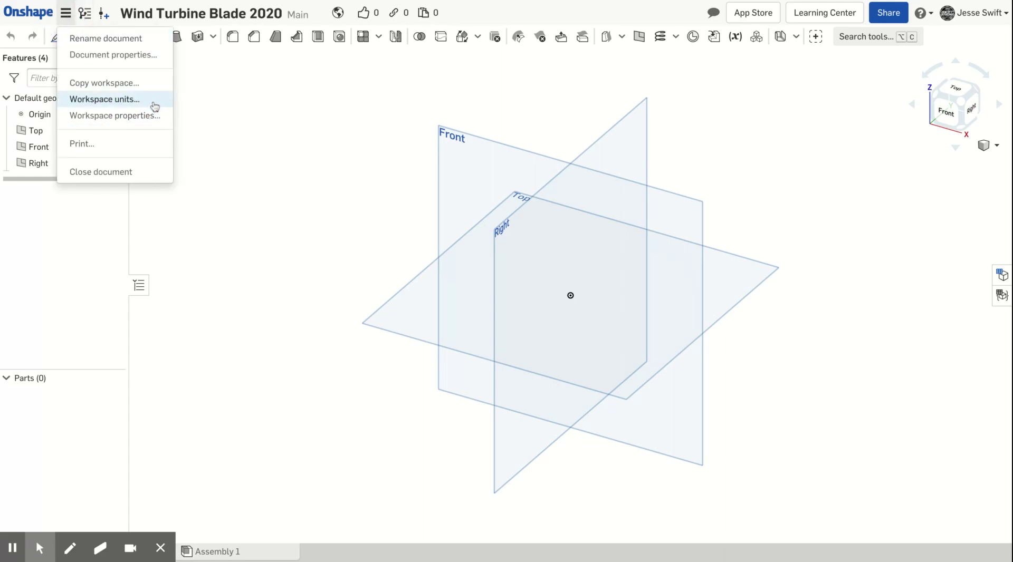
left_click(154, 107)
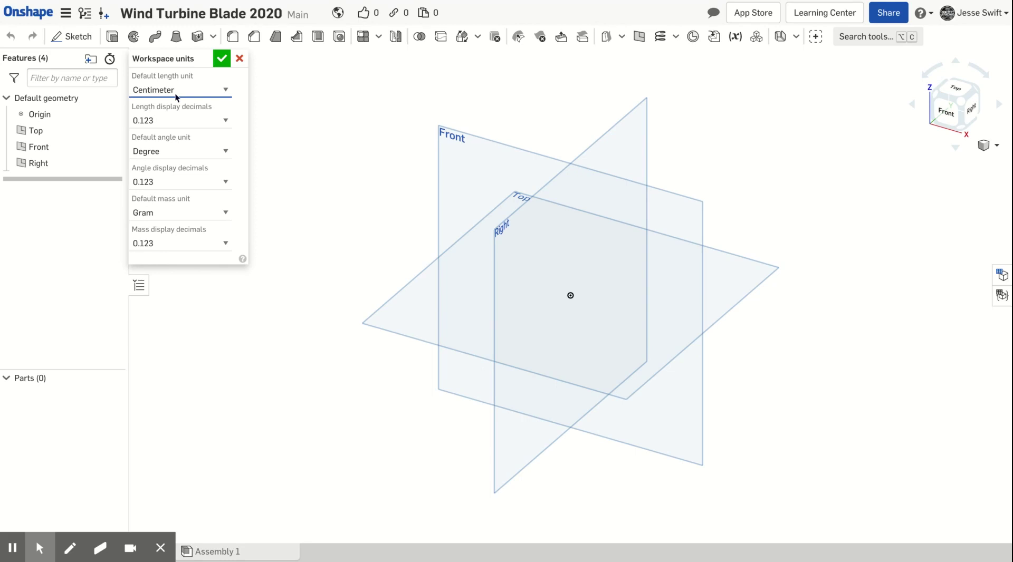
left_click(221, 58)
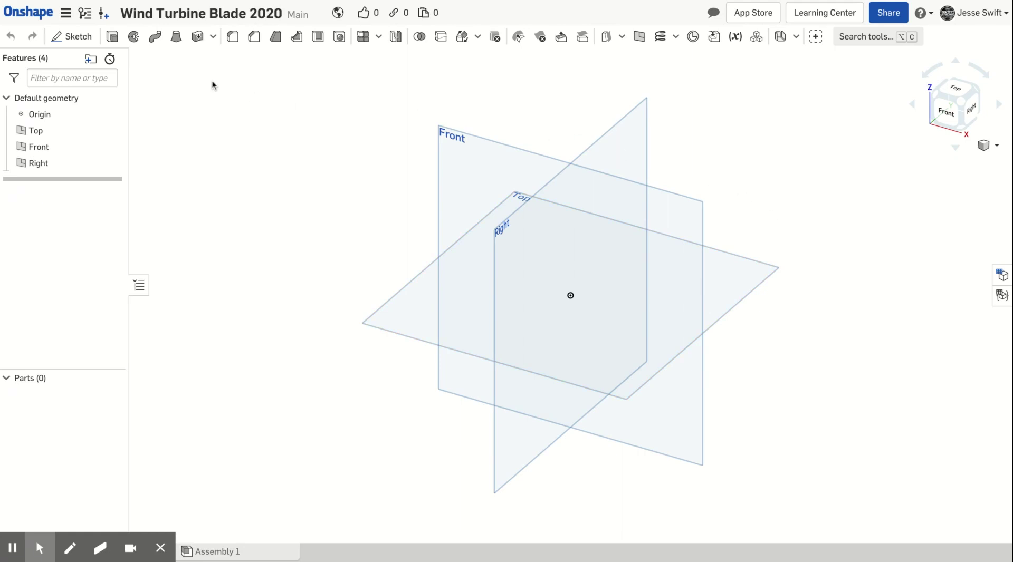
Step: Start a sketch on the Top plane and draw a corner rectangle from the origin, about 4.7 cm by 16.7 cm
left_click(69, 40)
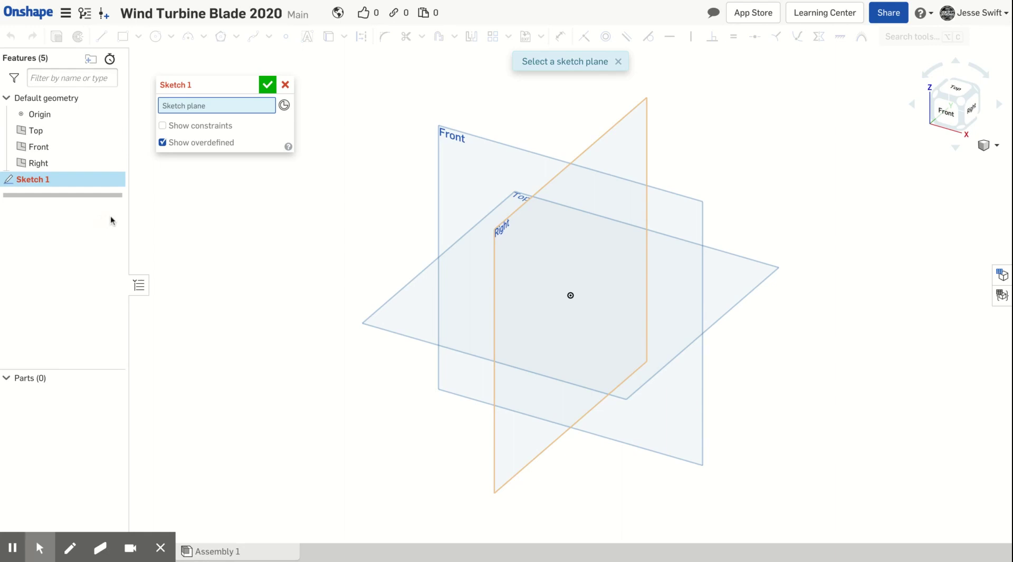
left_click(736, 275)
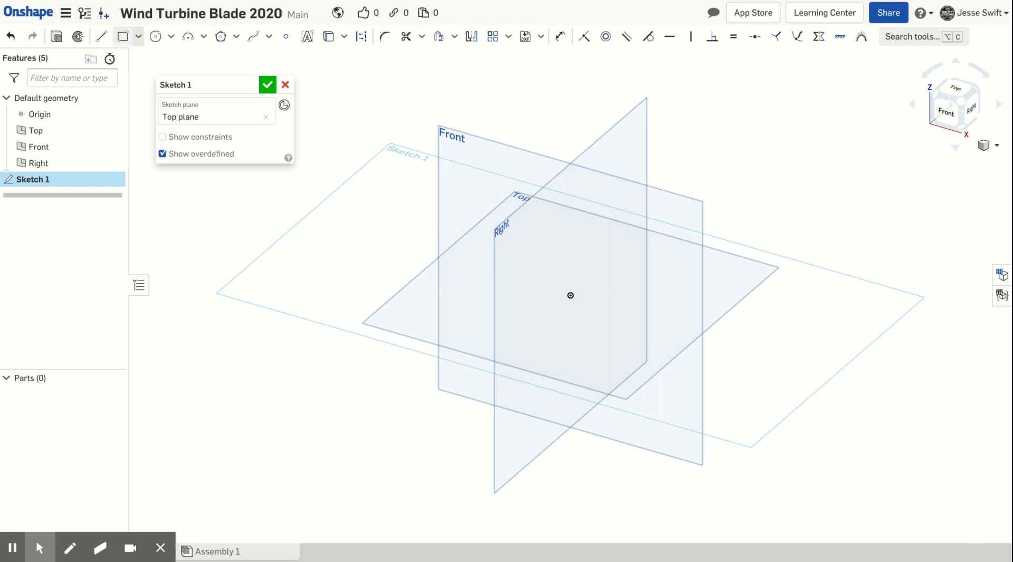
left_click(123, 36)
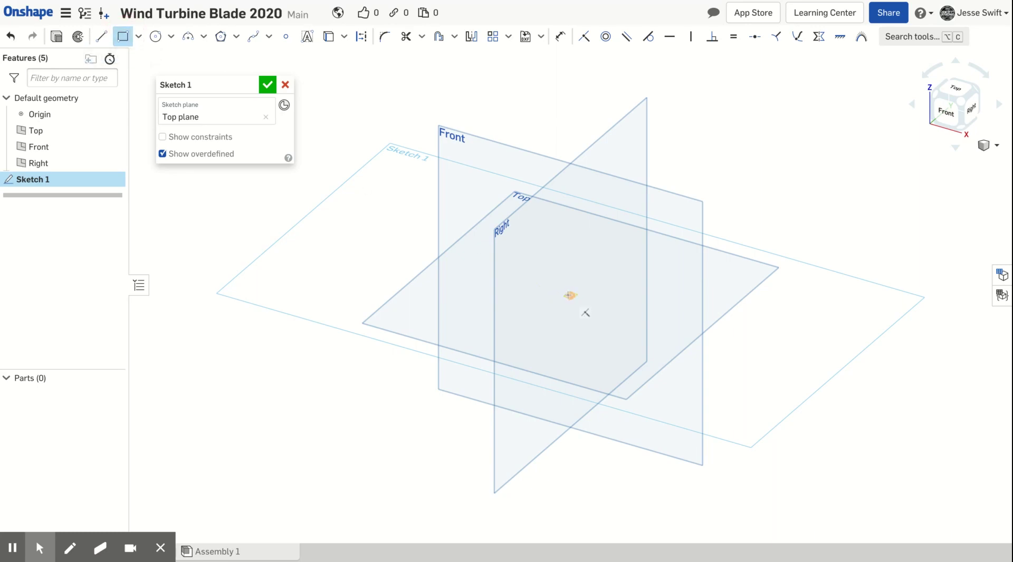
left_click(570, 295)
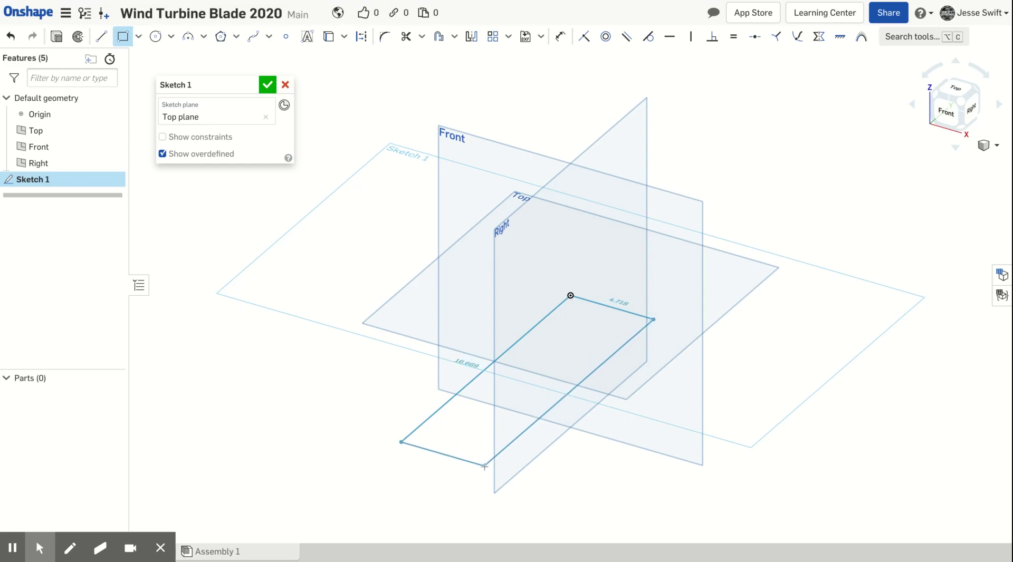
left_click(484, 466)
left_click(484, 467)
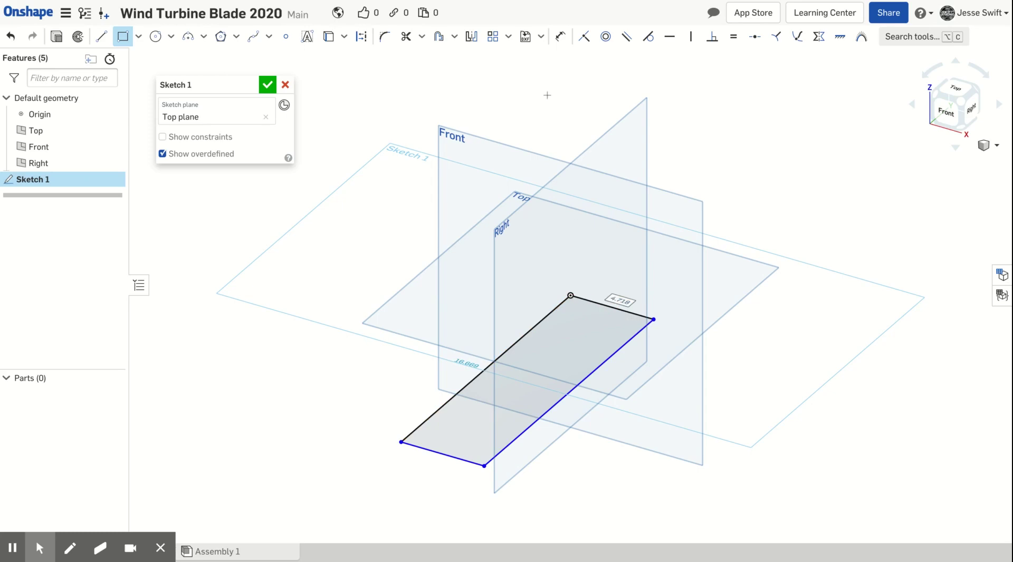
Step: Dimension the rectangle's long side starting at the origin to 15 cm
left_click(561, 39)
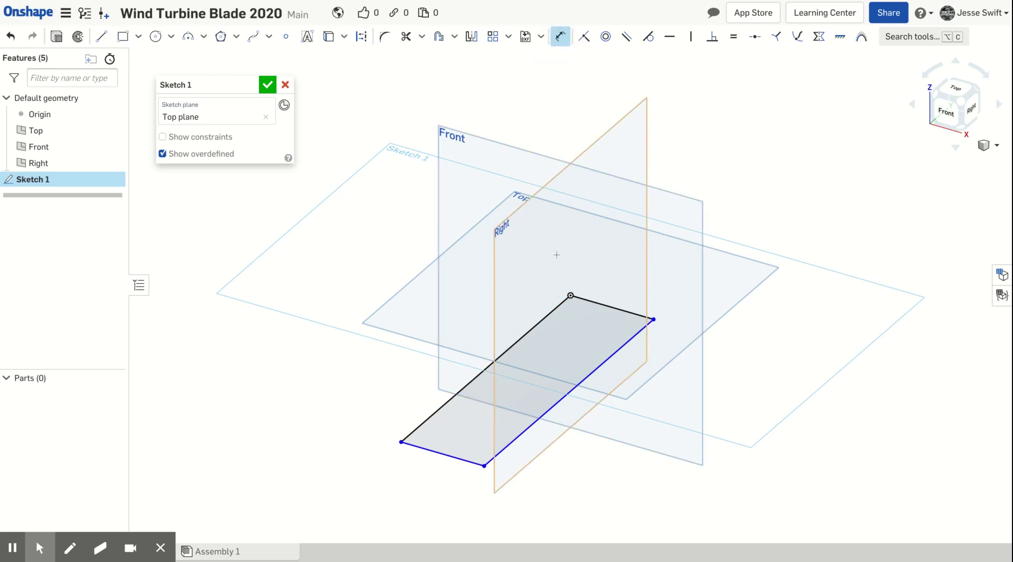
left_click(537, 325)
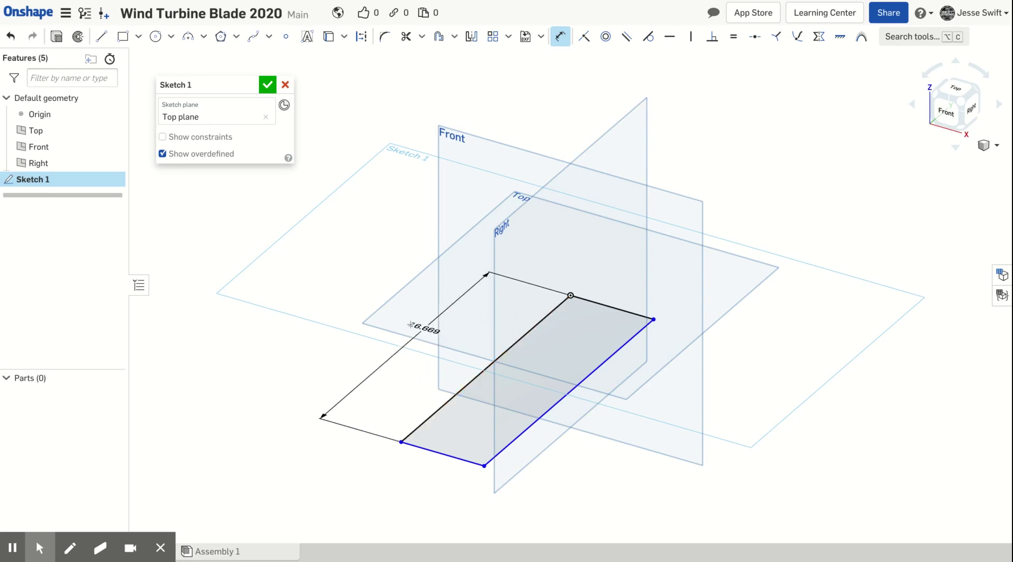
left_click(346, 297)
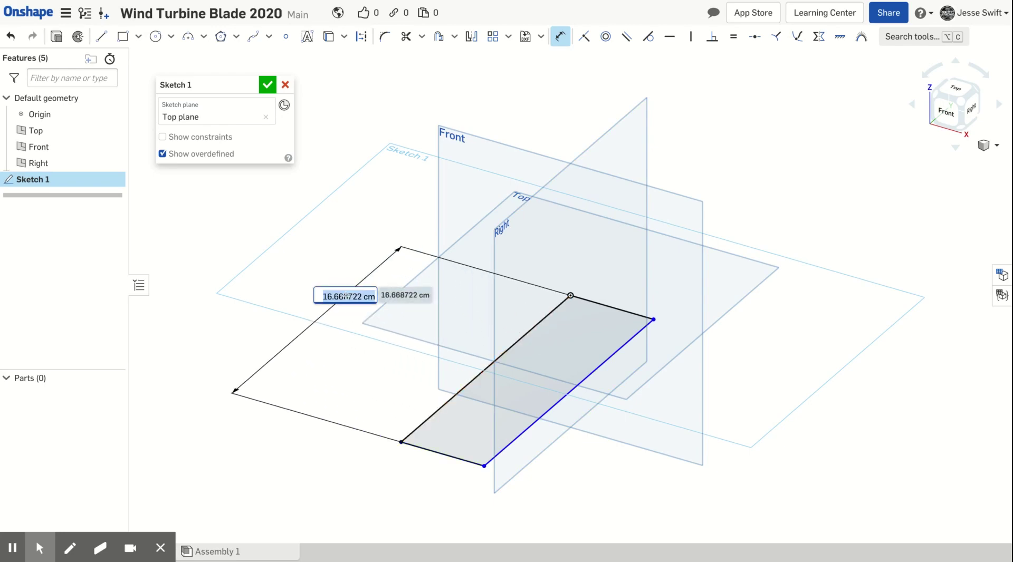
type("1")
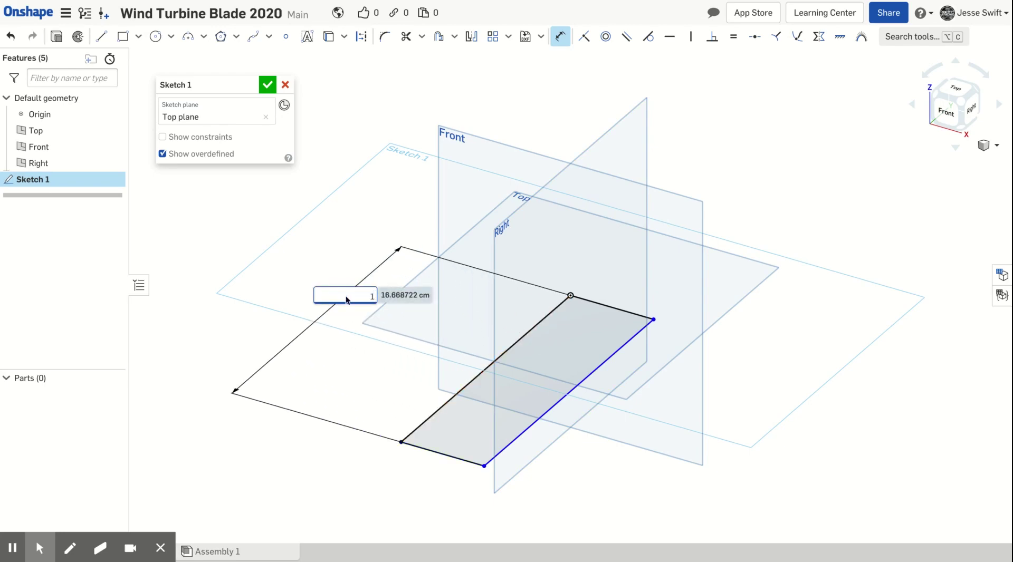
type("5")
key("Return")
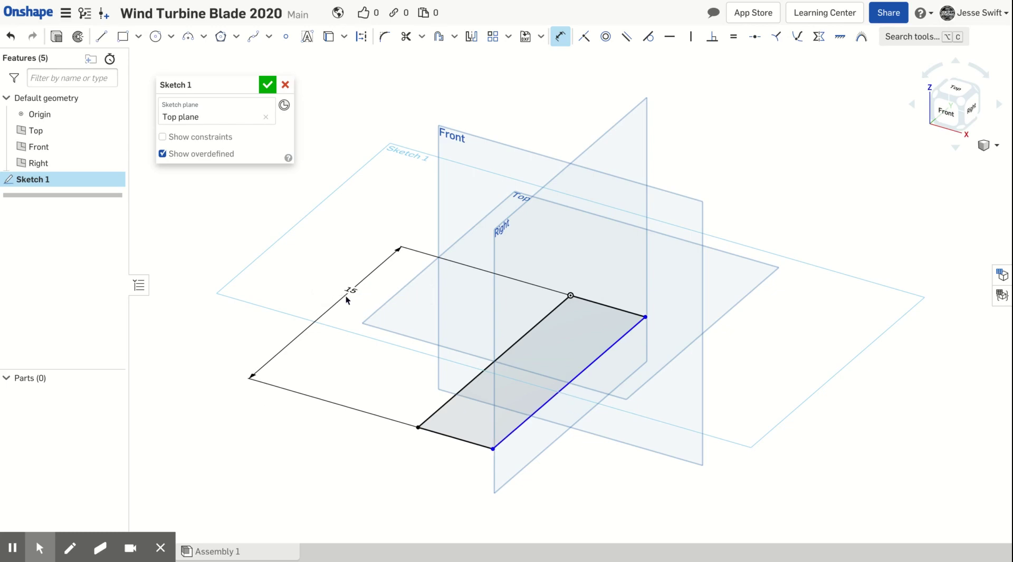
Step: Dimension the rectangle's short side at the origin to 3 cm and finish the sketch
left_click(595, 303)
left_click(616, 293)
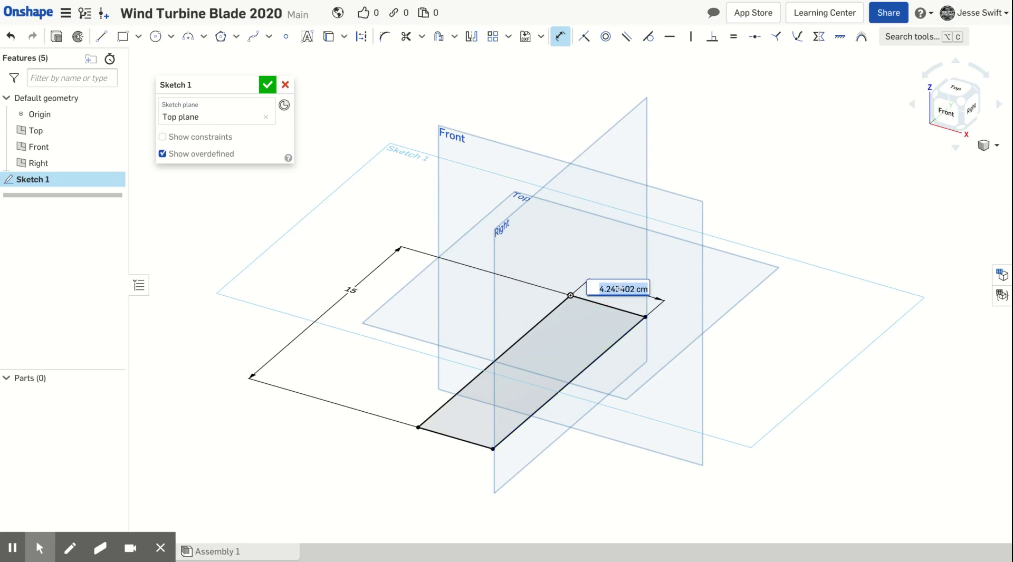
type("3")
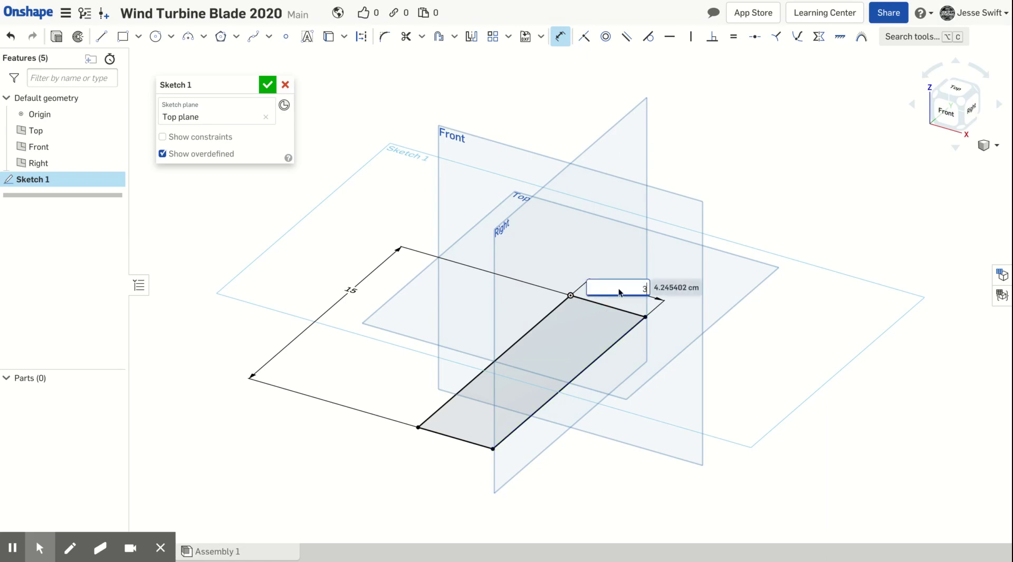
key("Return")
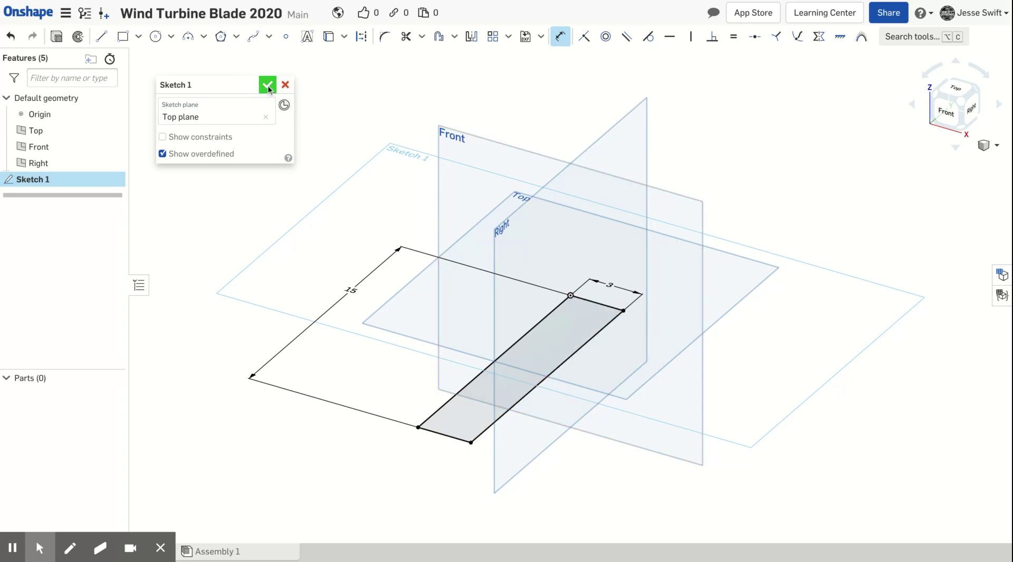
left_click(267, 85)
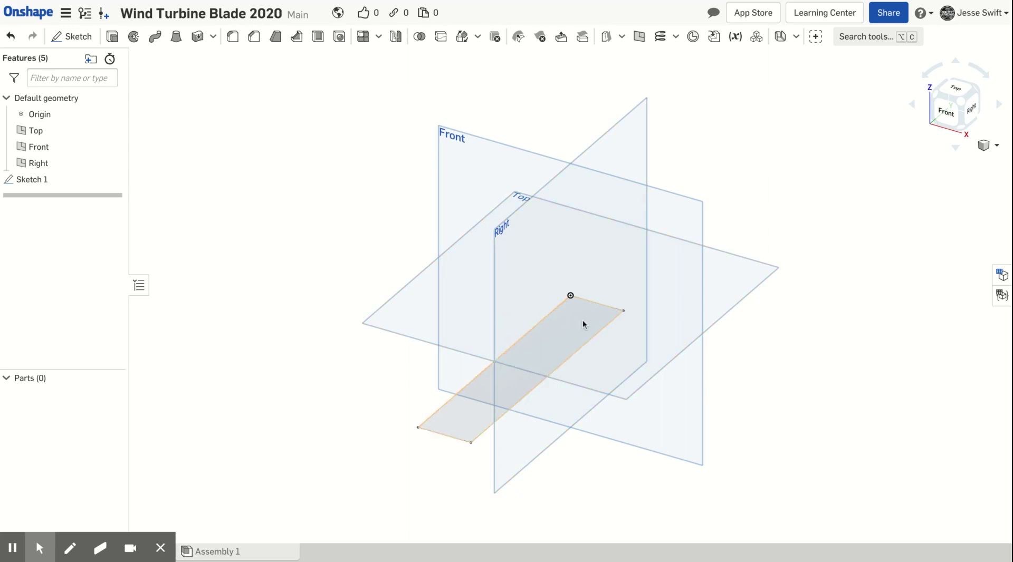
Step: Extrude the rectangle as a new solid with a blind depth of 0.63 cm
left_click(112, 39)
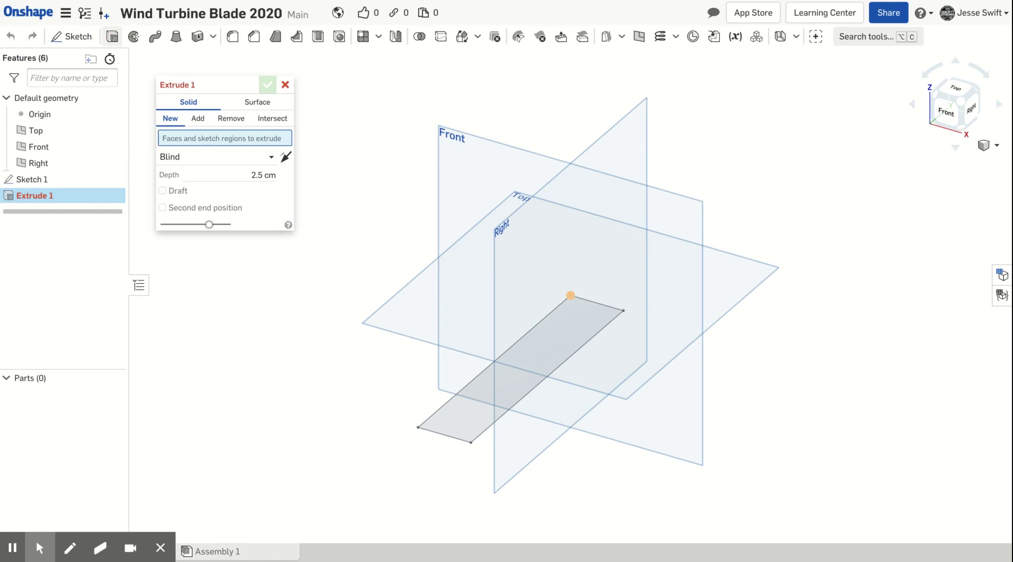
left_click(466, 431)
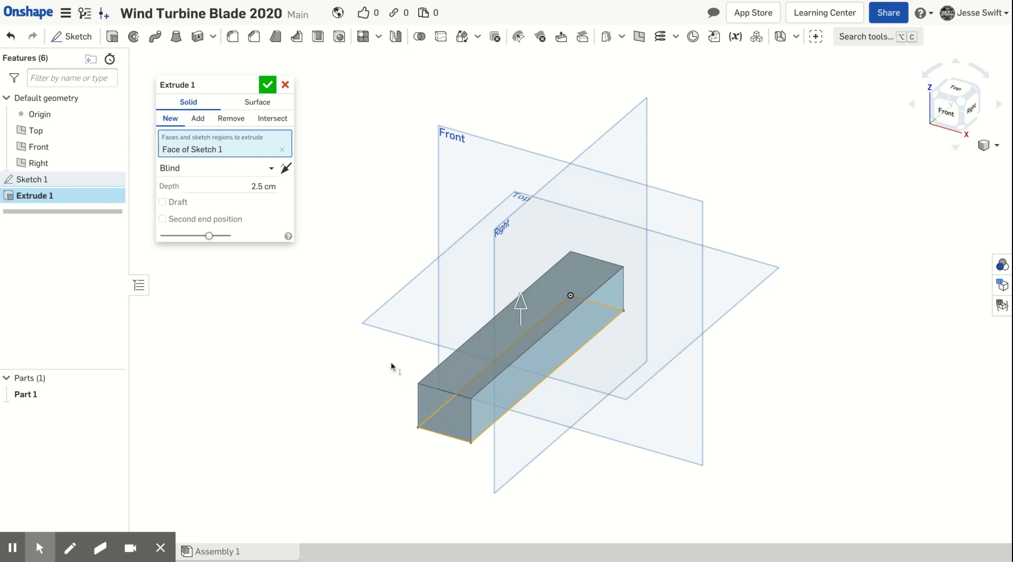
left_click(256, 186)
type(".63")
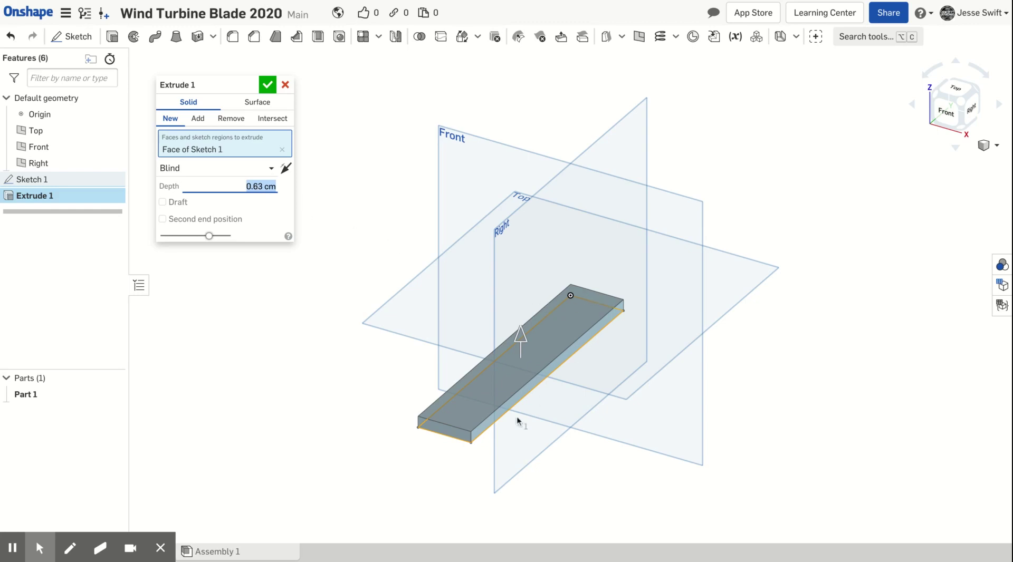
left_click(268, 85)
Step: Sketch an S-shaped spline on the block's upper face, from the front corner on the origin side to the opposite short edge near the origin
scroll(288, 456, "up", 5)
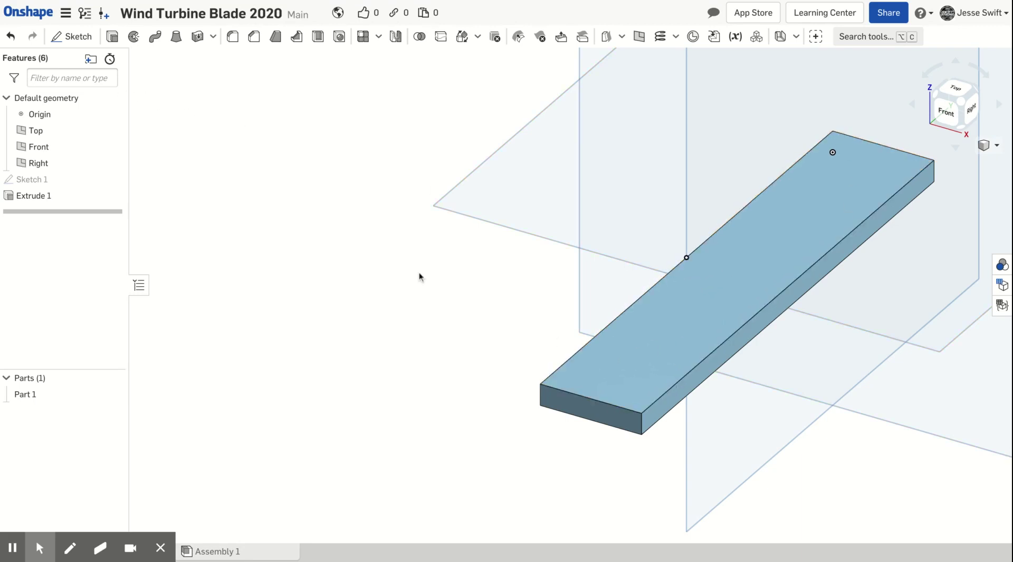
left_click(79, 38)
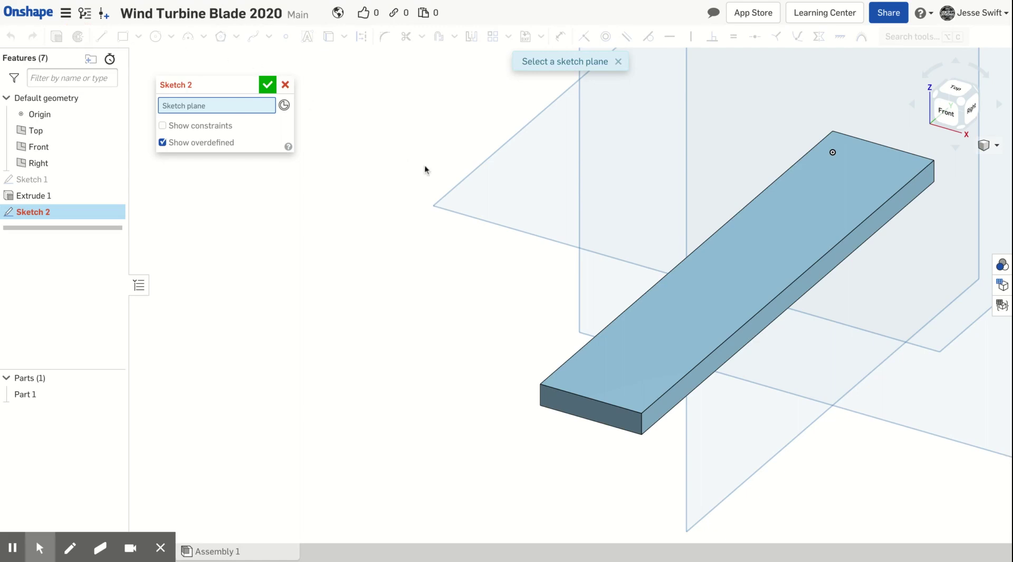
left_click(606, 359)
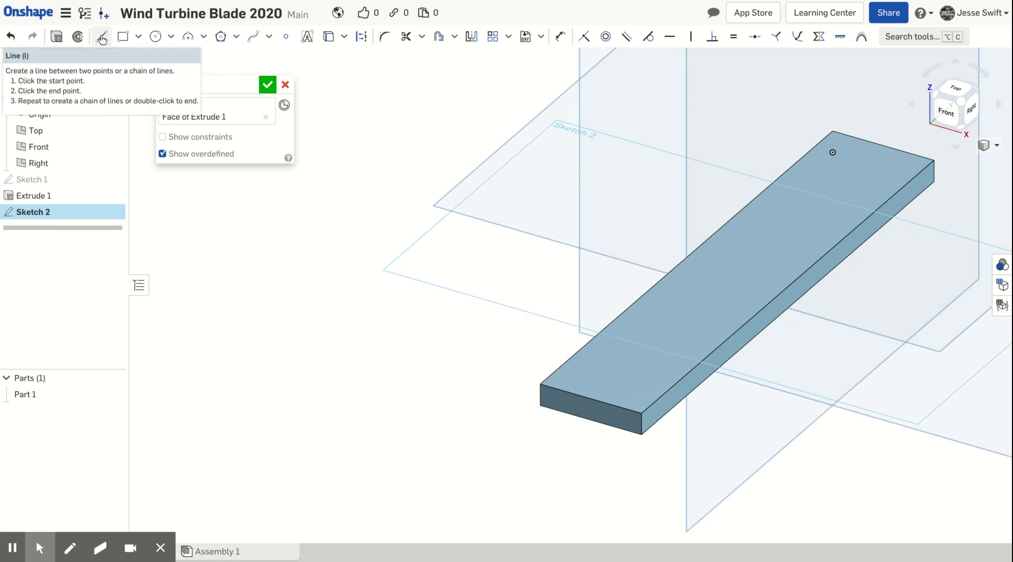
left_click(254, 35)
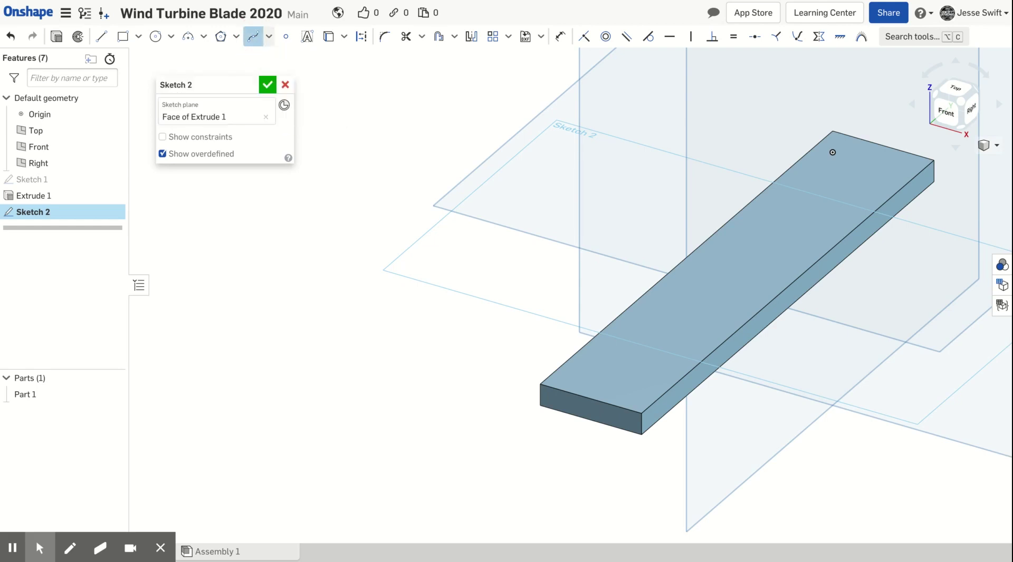
left_click(540, 384)
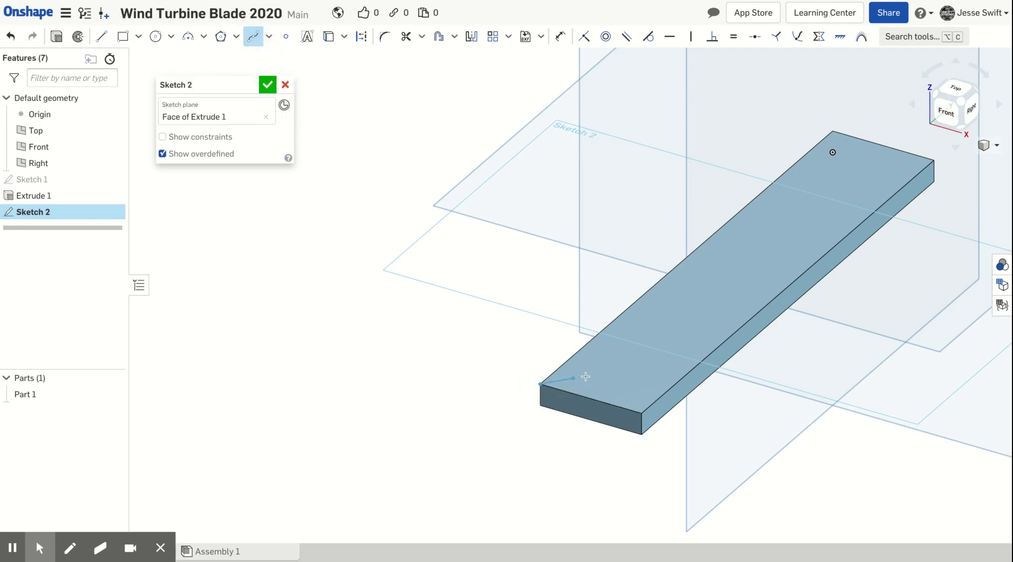
left_click(693, 335)
left_click(780, 272)
left_click(791, 221)
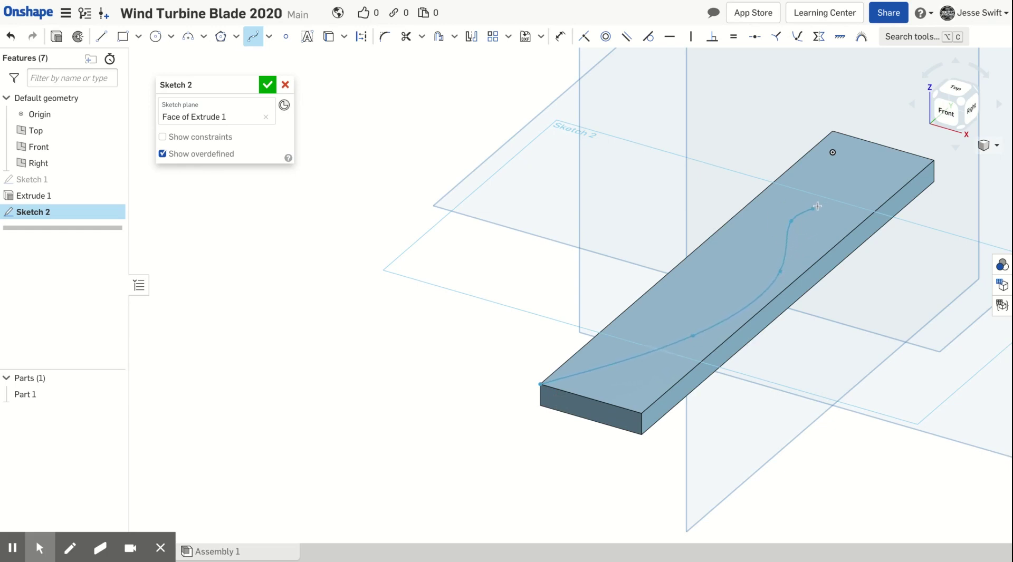
left_click(853, 156)
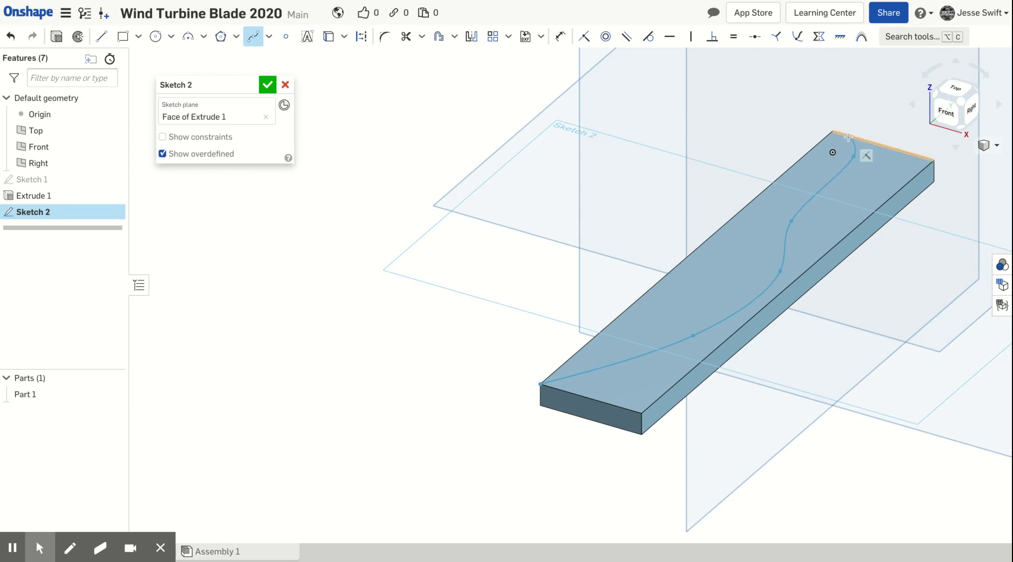
left_click(848, 136)
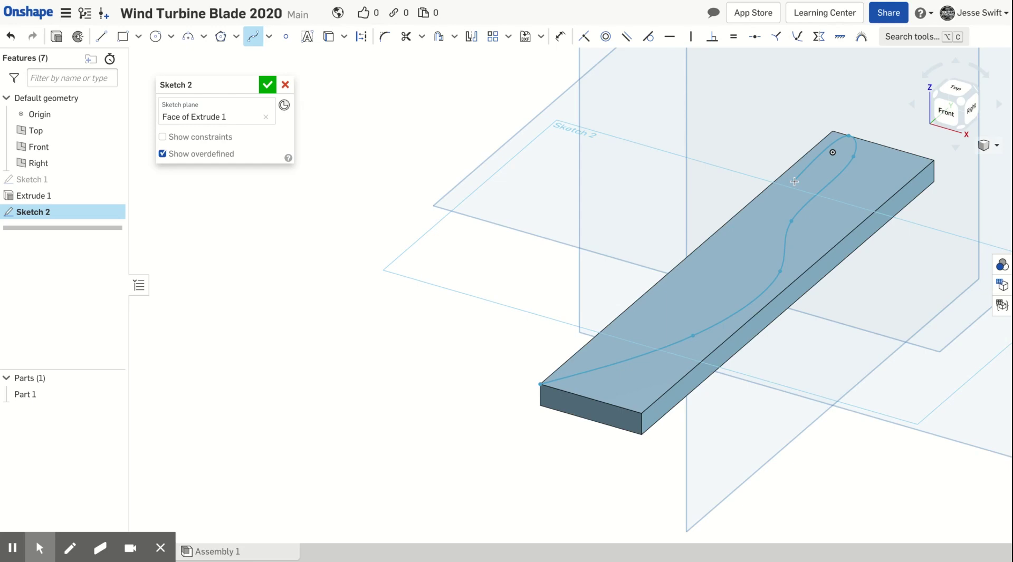
key("Escape")
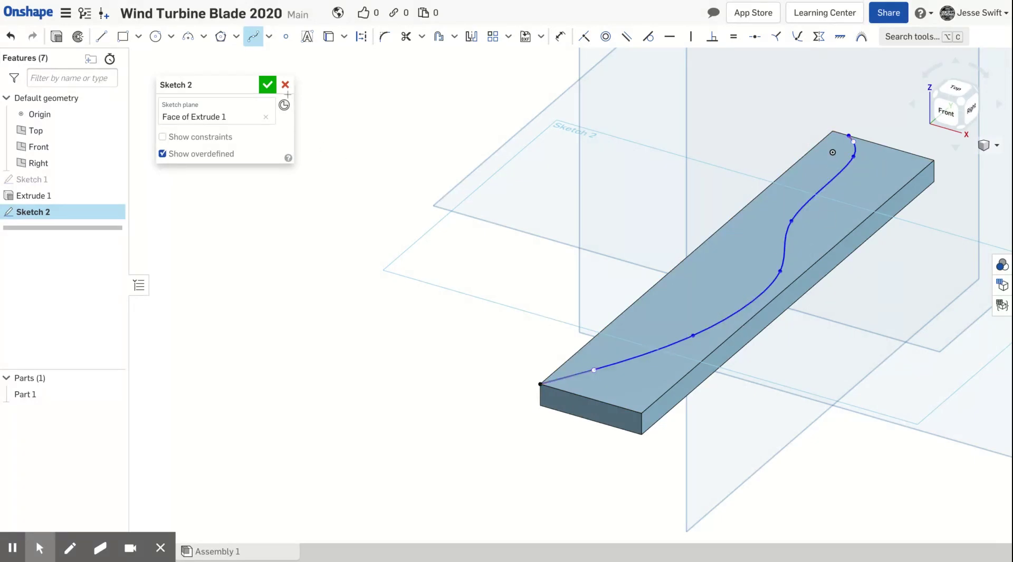
Step: Adjust the spline by shifting its middle point slightly toward the long edge on the origin side, and finish the sketch
left_click(780, 273)
key("Escape")
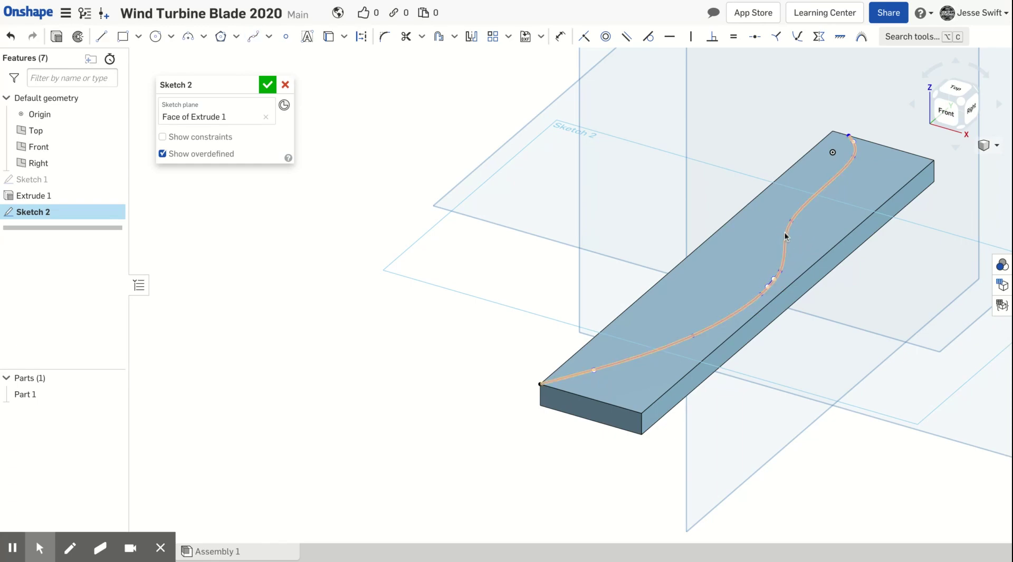
left_click(791, 221)
mouse_move(792, 221)
left_mouse_down()
mouse_move(806, 224)
mouse_move(775, 219)
mouse_move(798, 205)
mouse_move(788, 222)
left_mouse_up()
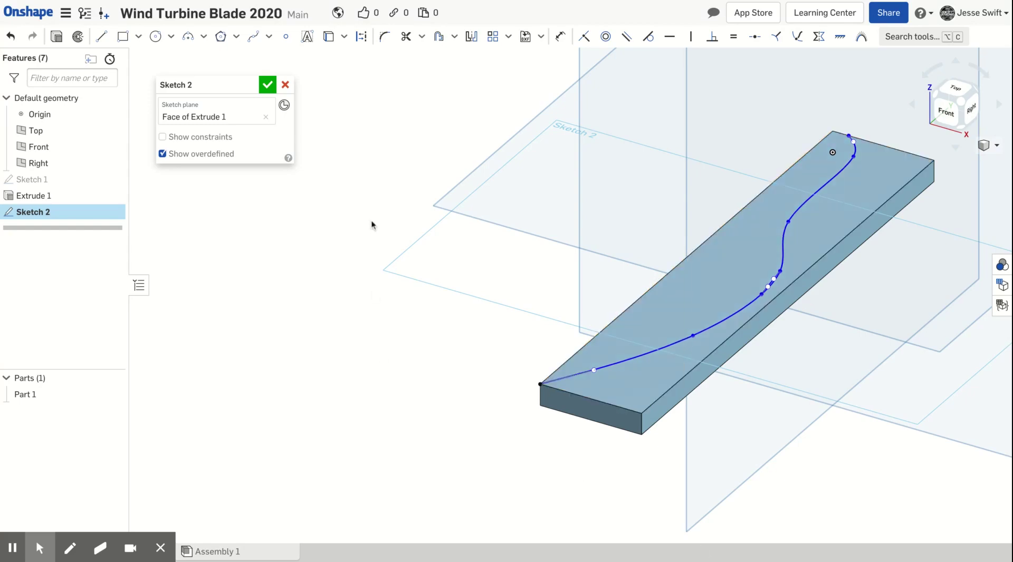
left_click(267, 85)
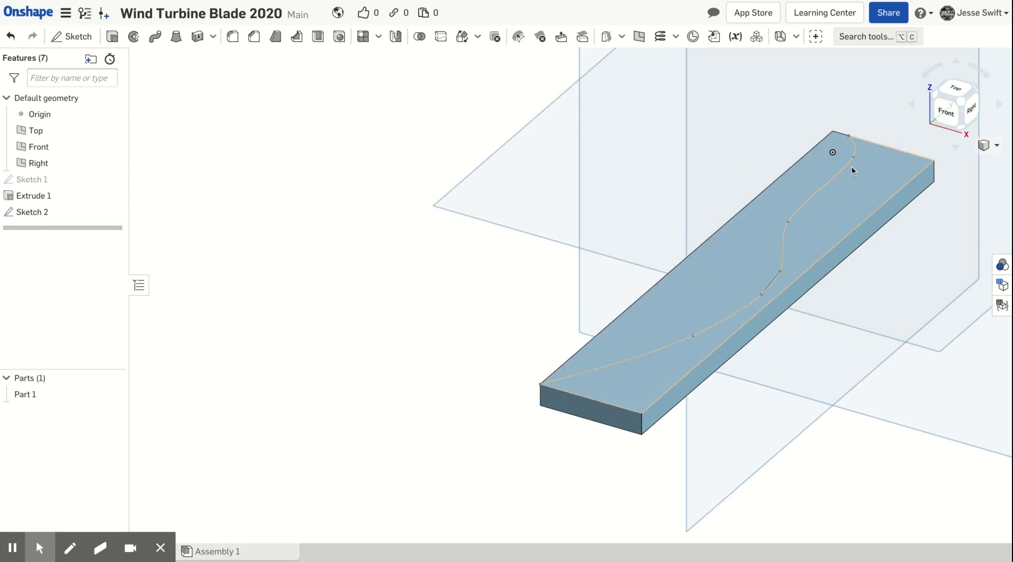
Step: Extrude-remove the sketched region between the spline and the block's long edge away from the origin, cutting through all
left_click(112, 37)
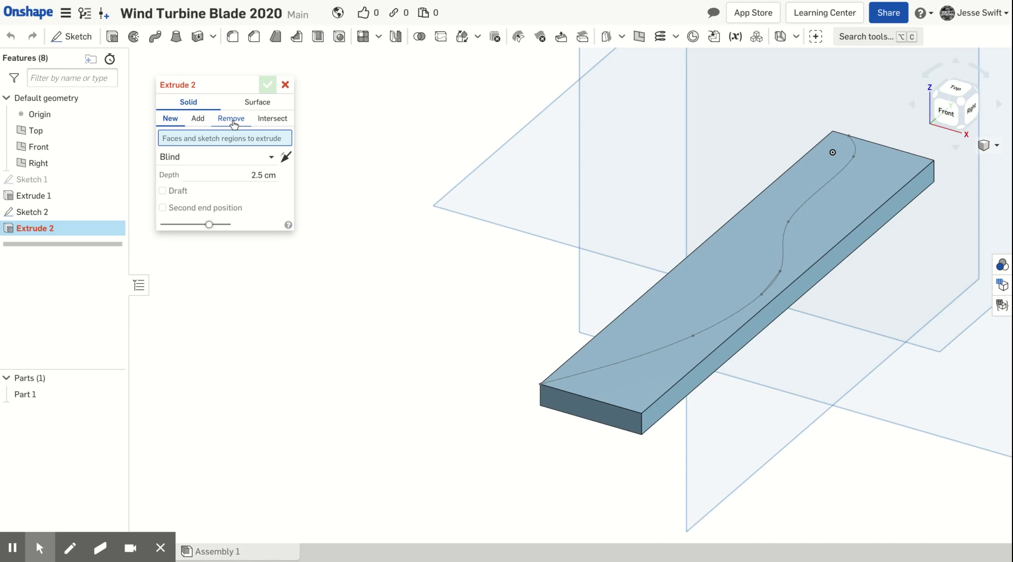
left_click(233, 121)
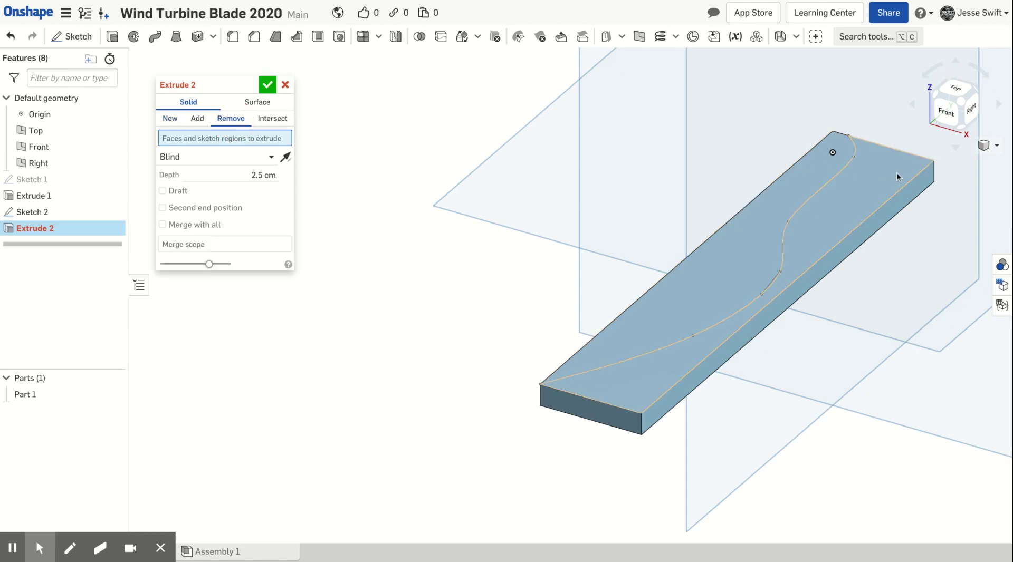
left_click(863, 172)
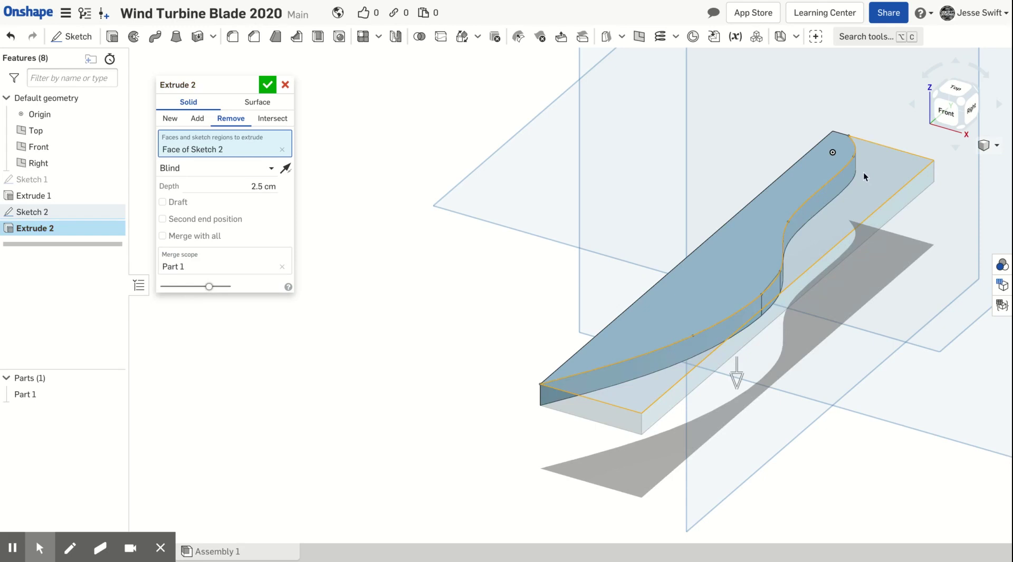
left_click(237, 170)
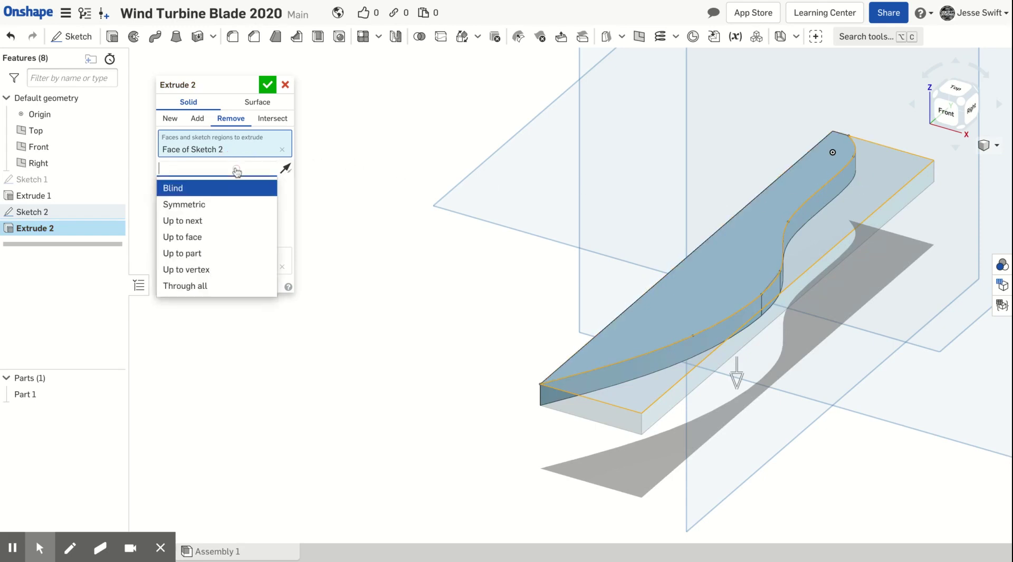
left_click(214, 285)
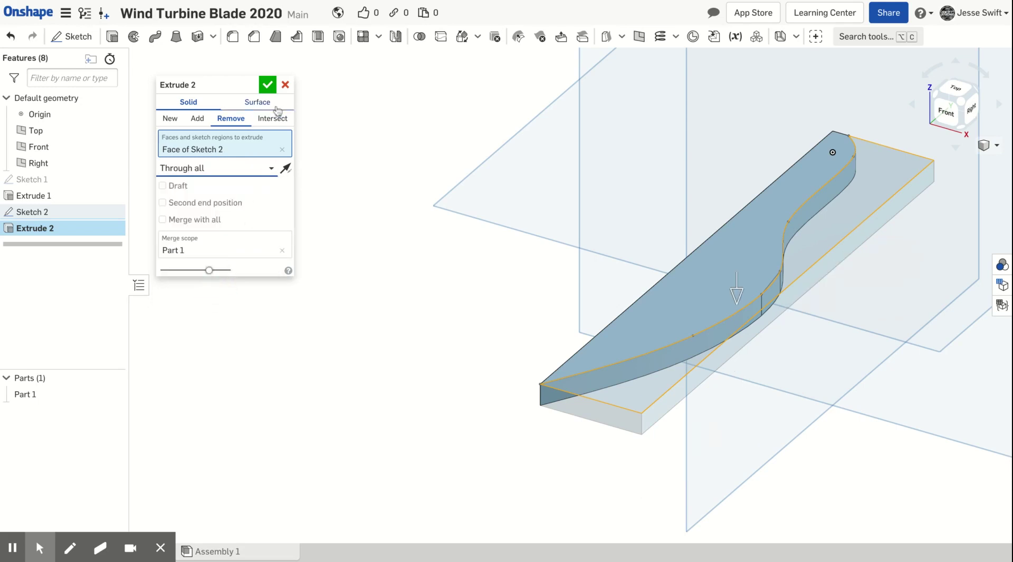
left_click(268, 85)
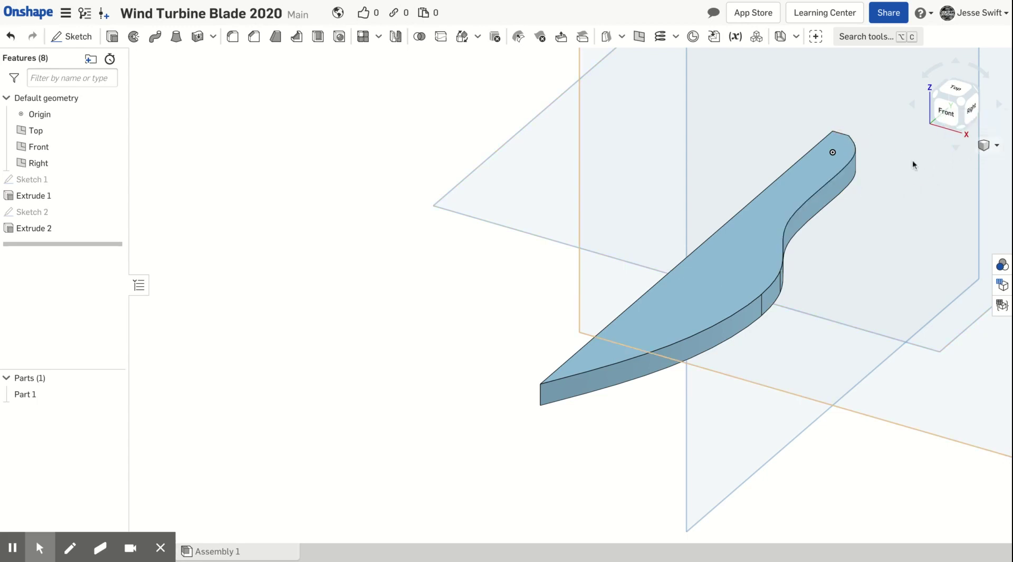
Step: Sketch a circle about 0.47 cm in diameter centred on the small flat end face beside the origin, and finish the sketch
right_click_drag(913, 162, 812, 269)
scroll(647, 318, "up", 4)
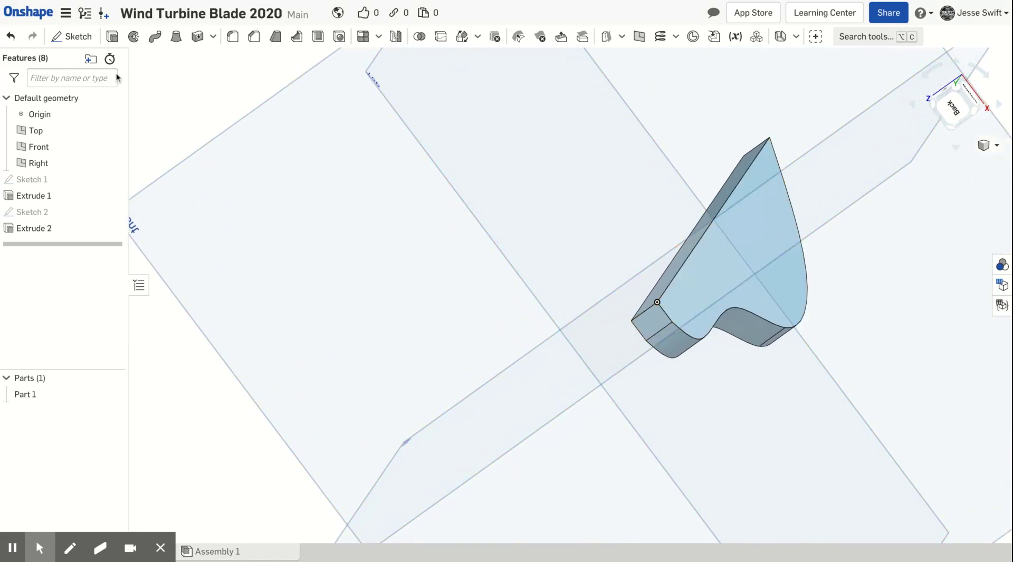
left_click(78, 38)
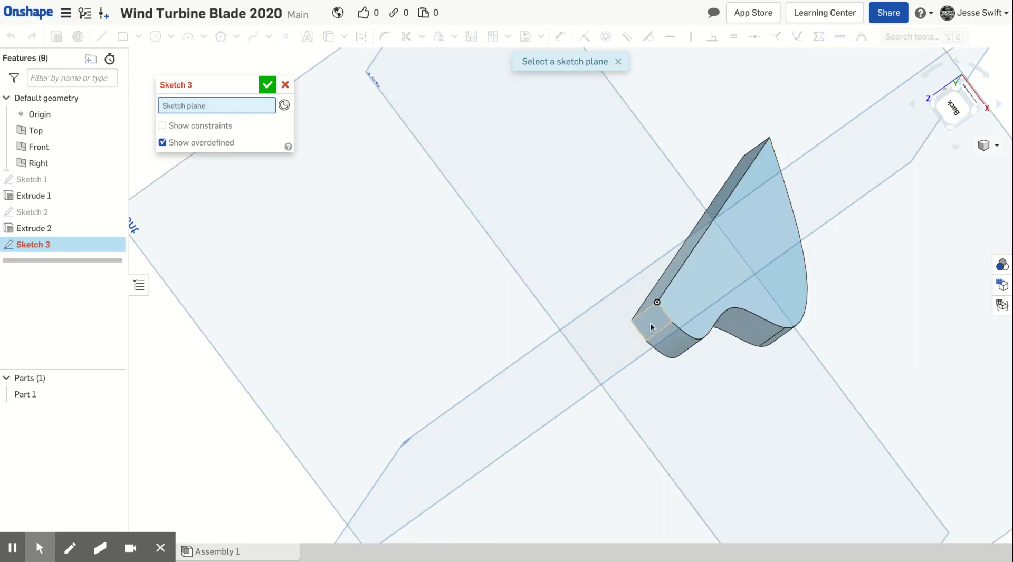
left_click(650, 322)
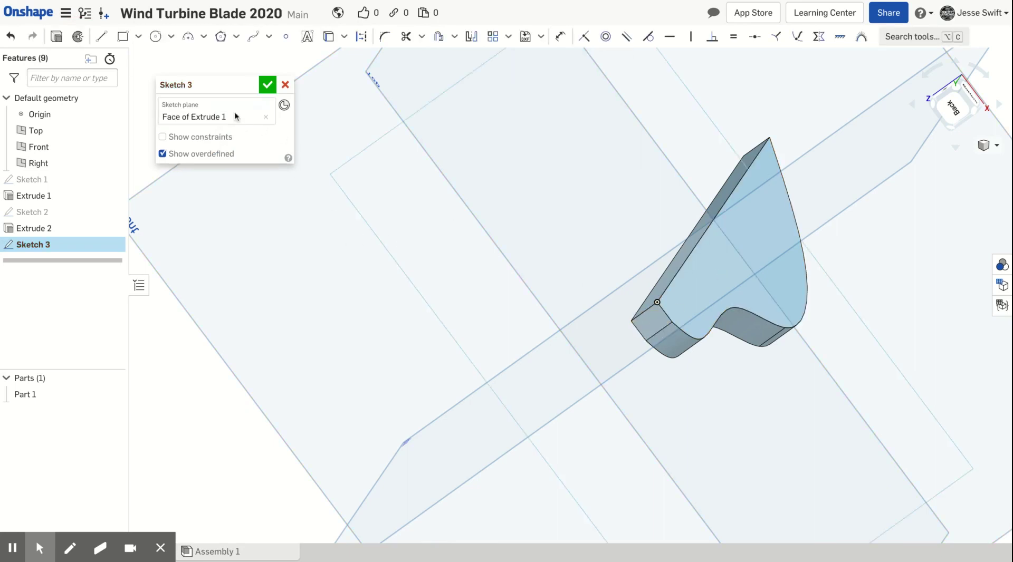
left_click(156, 38)
scroll(670, 364, "up", 10)
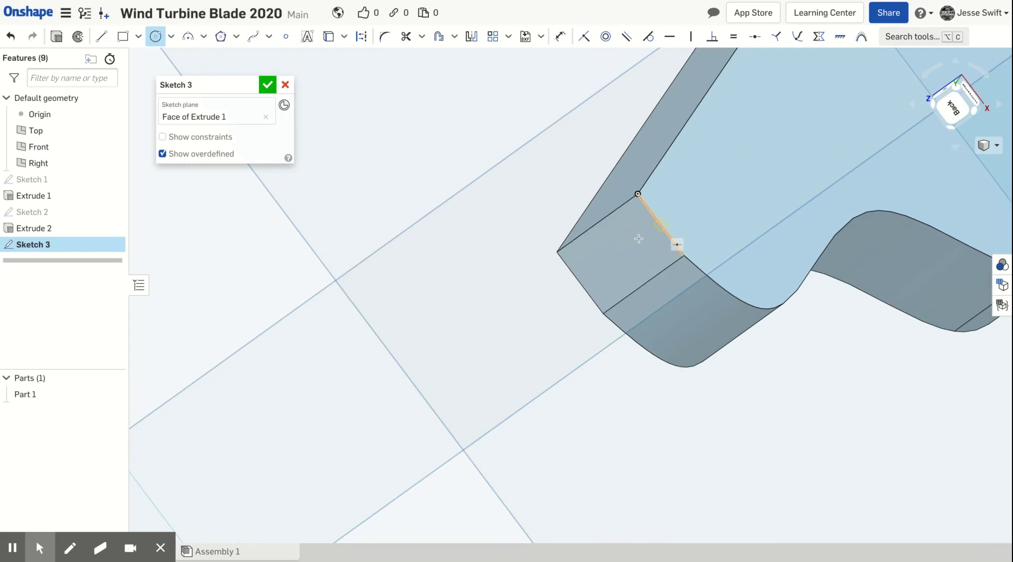
left_click(621, 252)
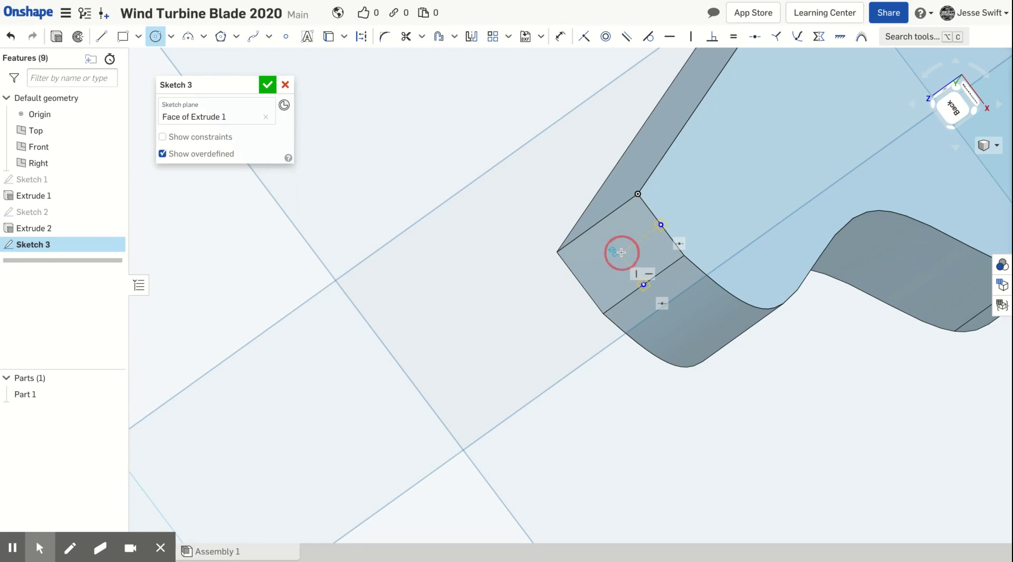
left_click(643, 286)
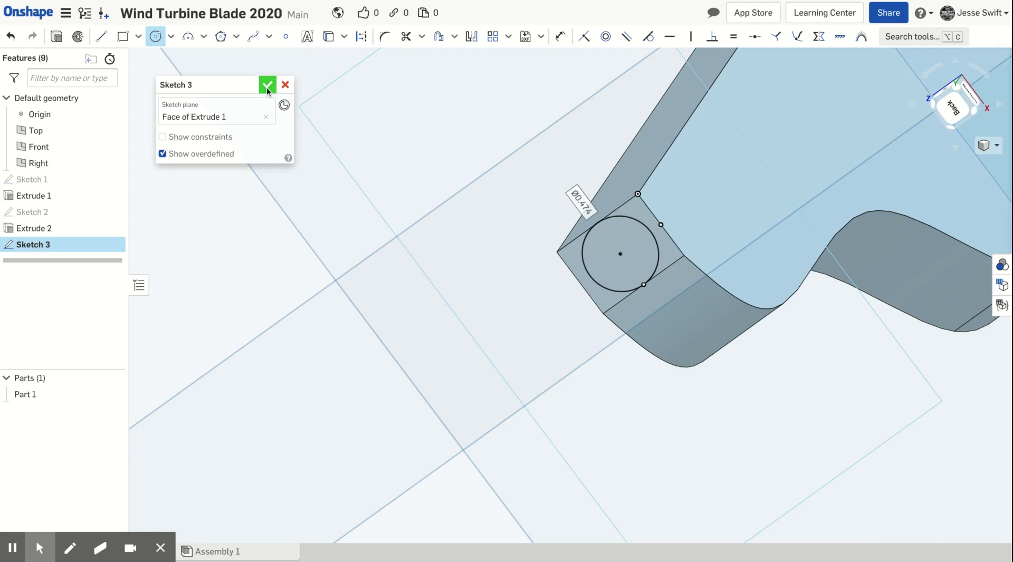
left_click(267, 87)
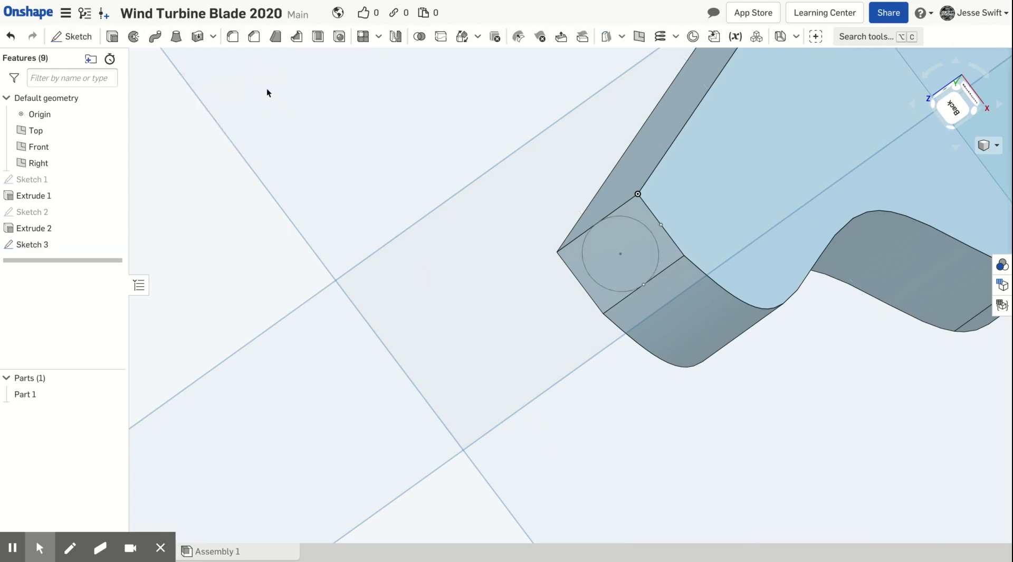
Step: Extrude the circle outward from the end face with a blind depth of 5 cm, adding it to the blade
left_click(112, 37)
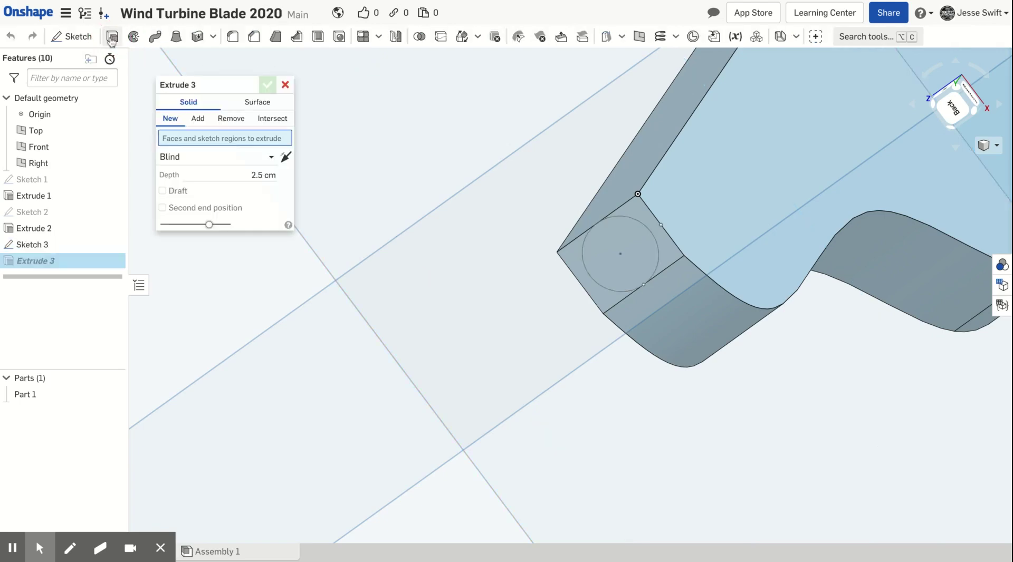
left_click(619, 278)
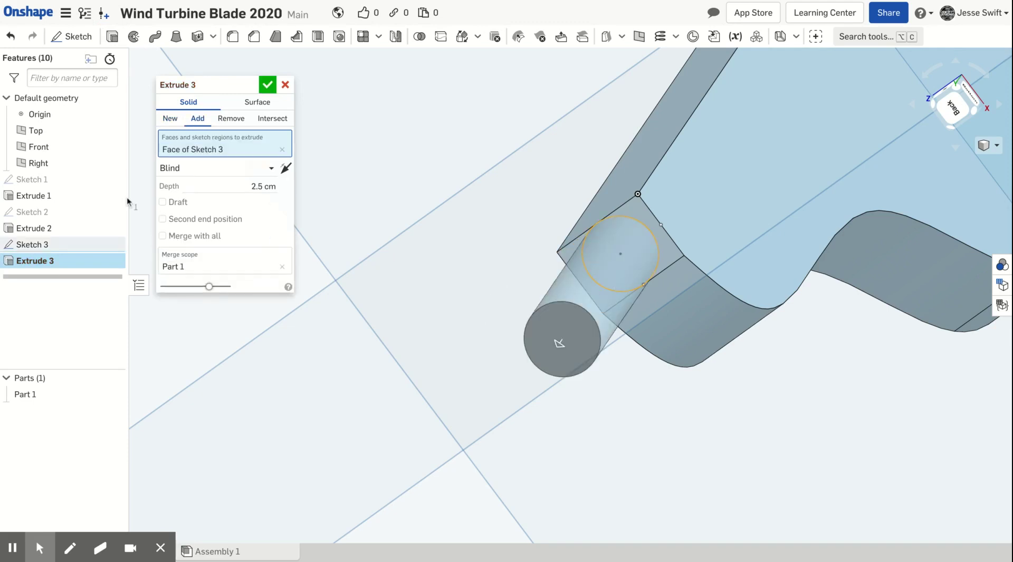
left_click(270, 186)
left_click(258, 187)
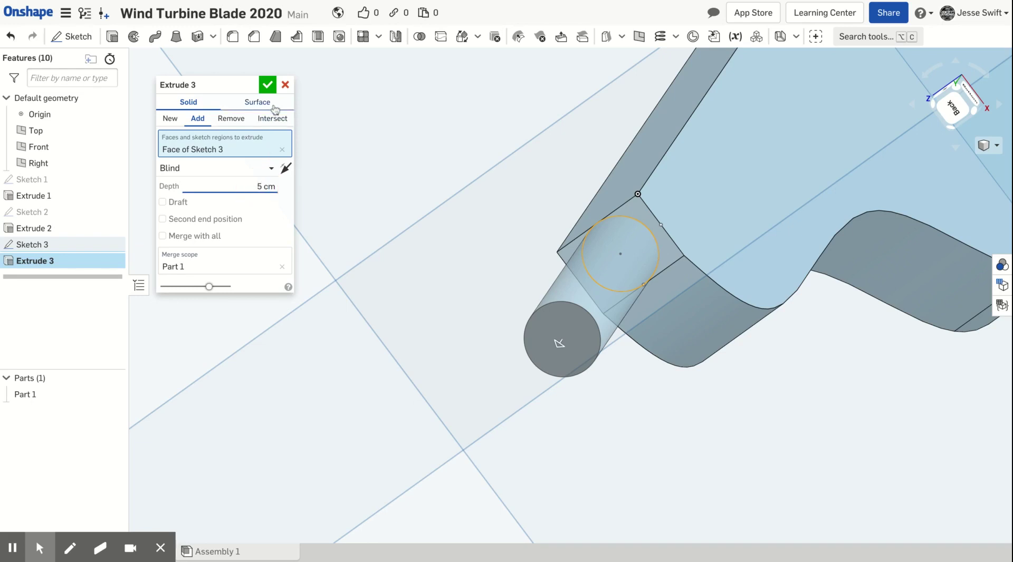
left_click(270, 86)
scroll(578, 304, "up", 2)
scroll(578, 304, "down", 5)
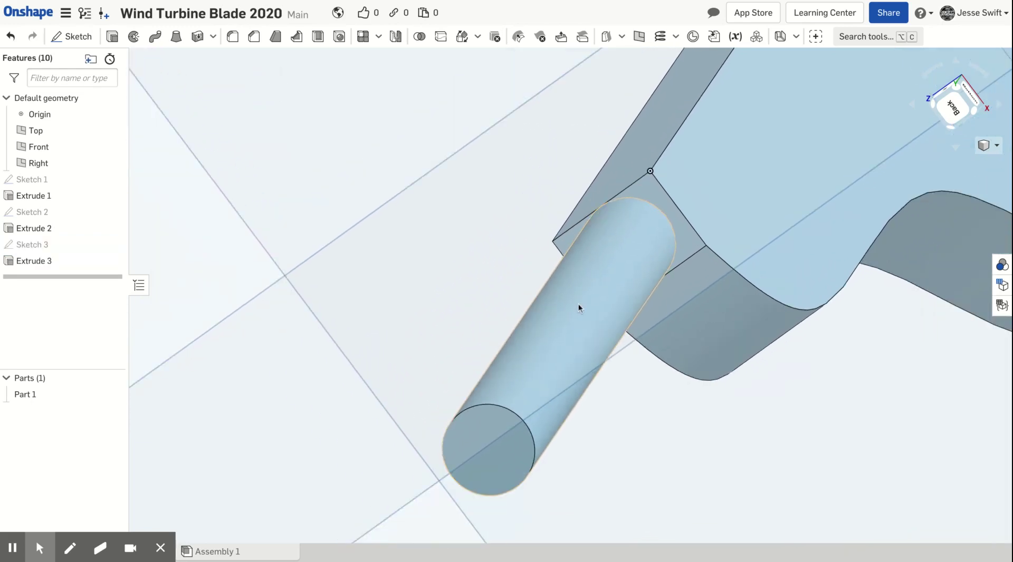
scroll(578, 305, "down", 1)
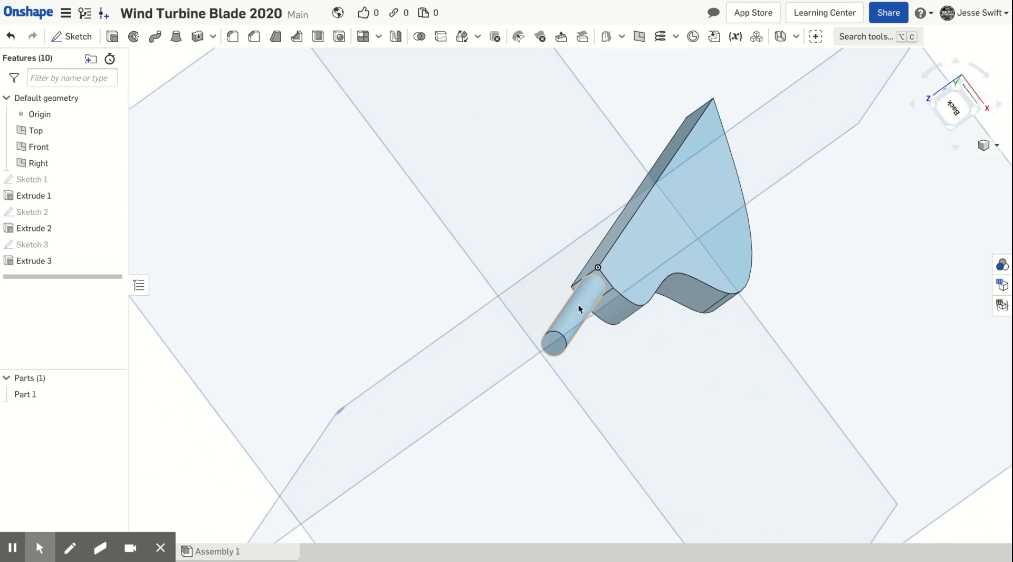
Step: Show the whole blade in the isometric view
left_click(986, 150)
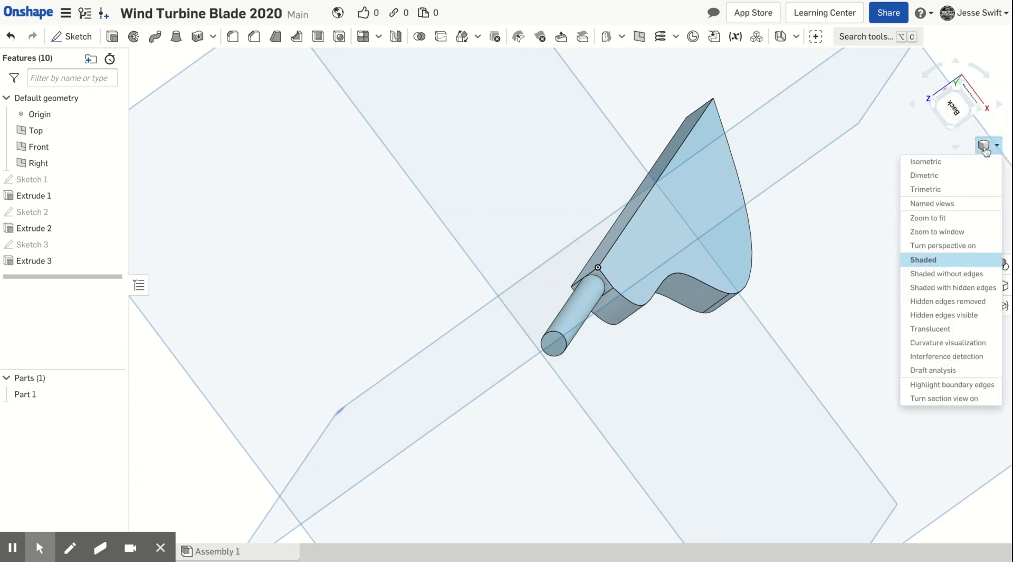
left_click(977, 161)
left_click(804, 379)
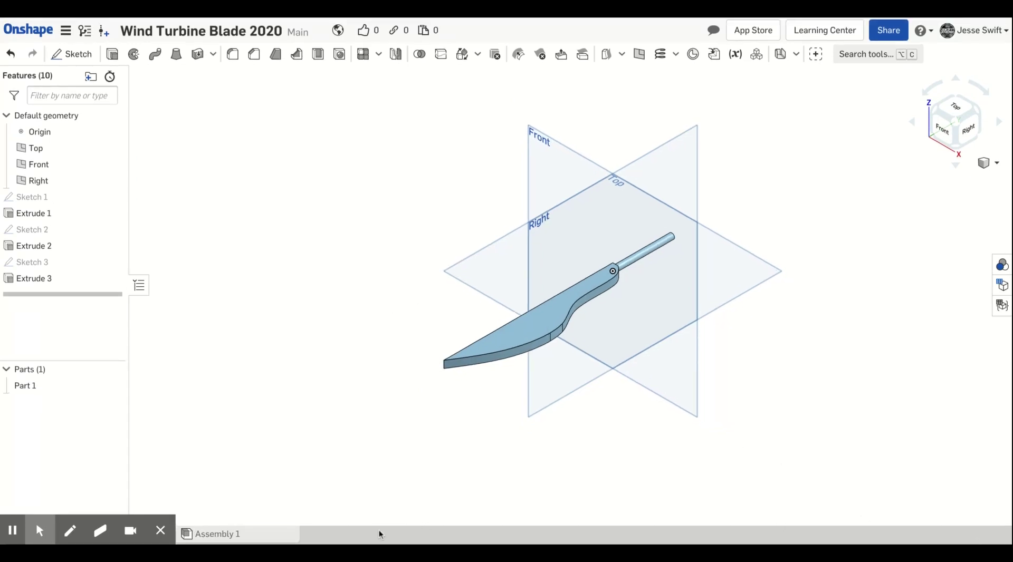
Step: Rename the part studio as Simple Blade
left_click(160, 532)
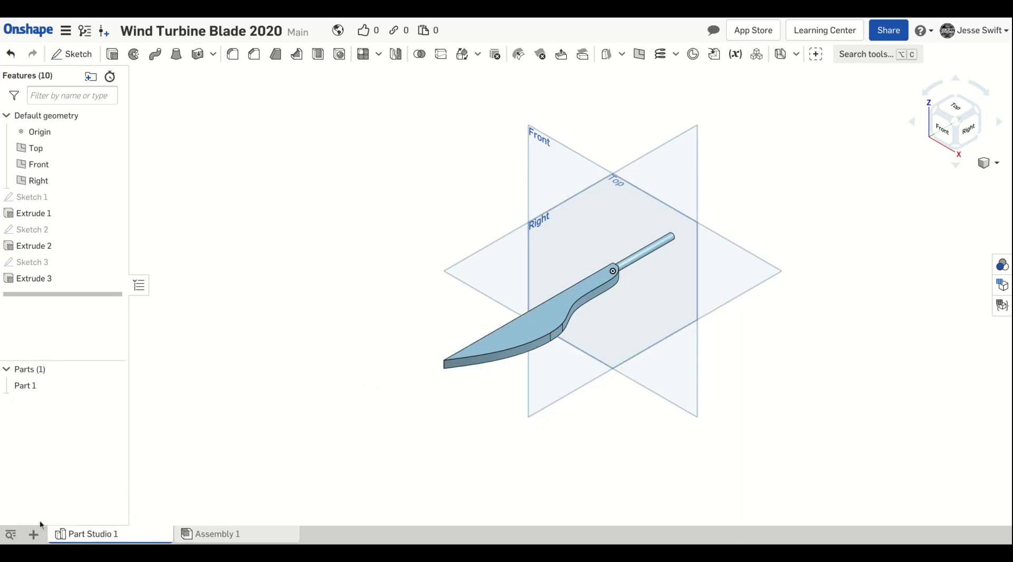
right_click(87, 538)
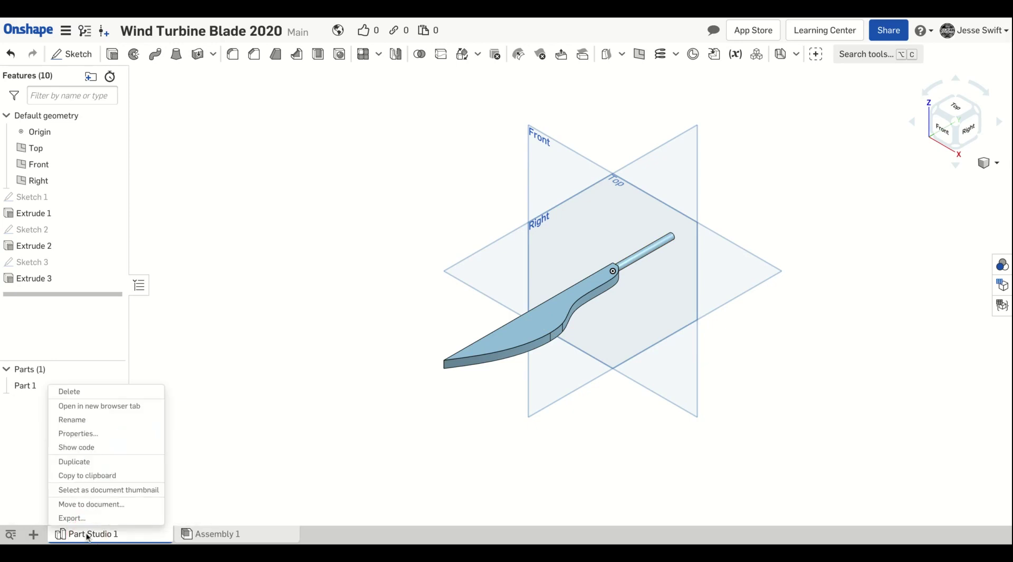
left_click(72, 420)
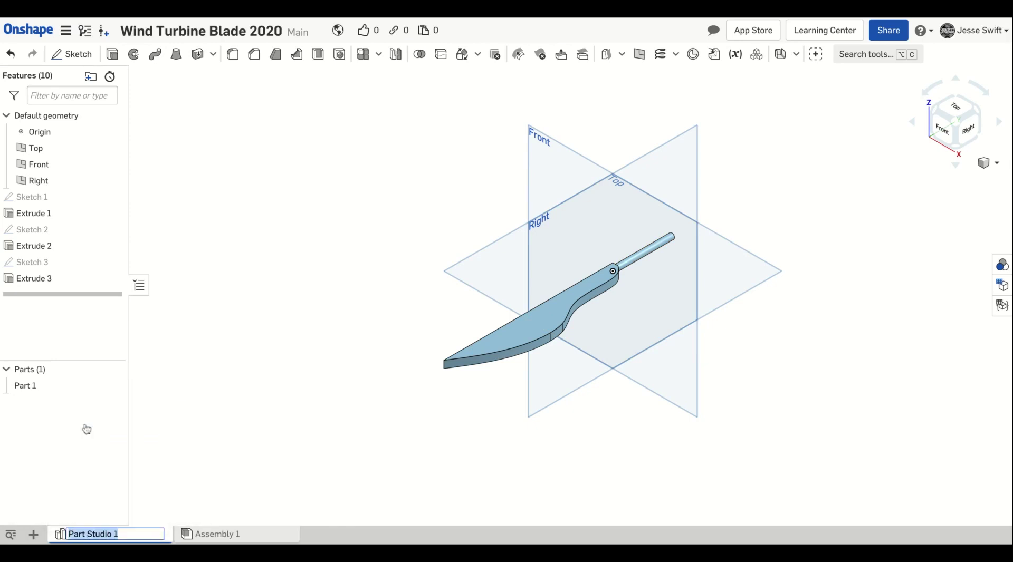
type("Simple Blade")
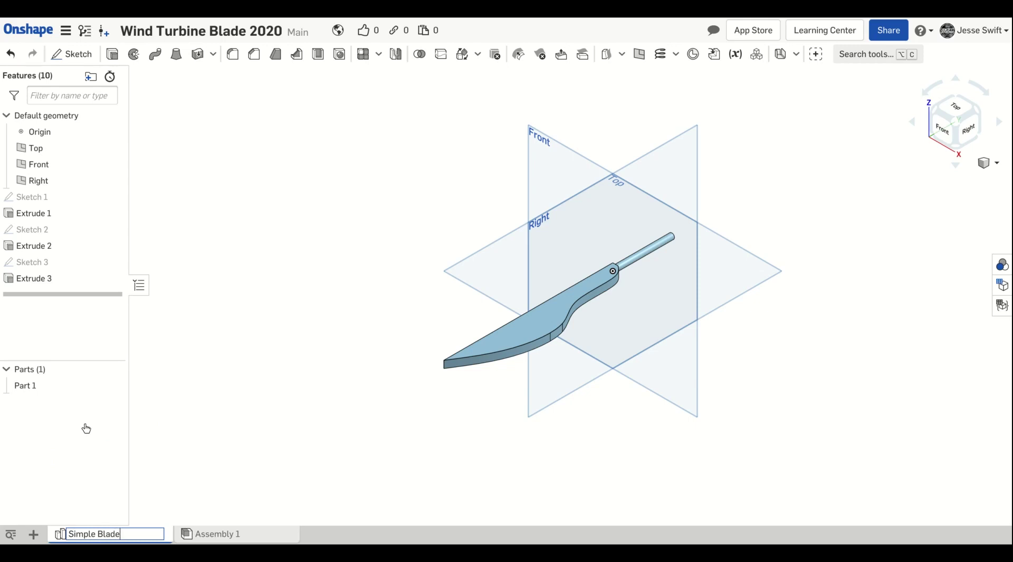
key("Return")
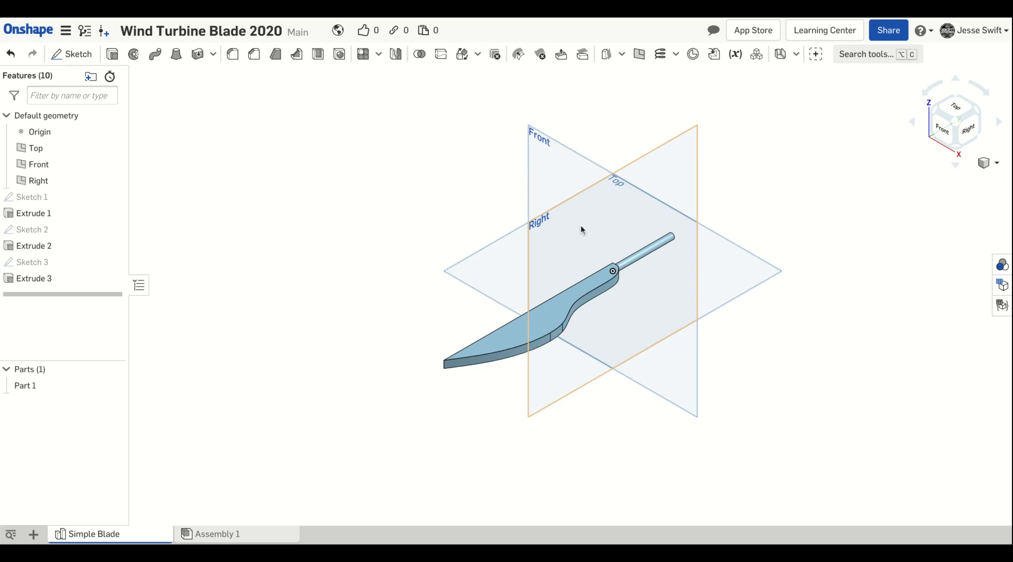
scroll(597, 223, "up", 5)
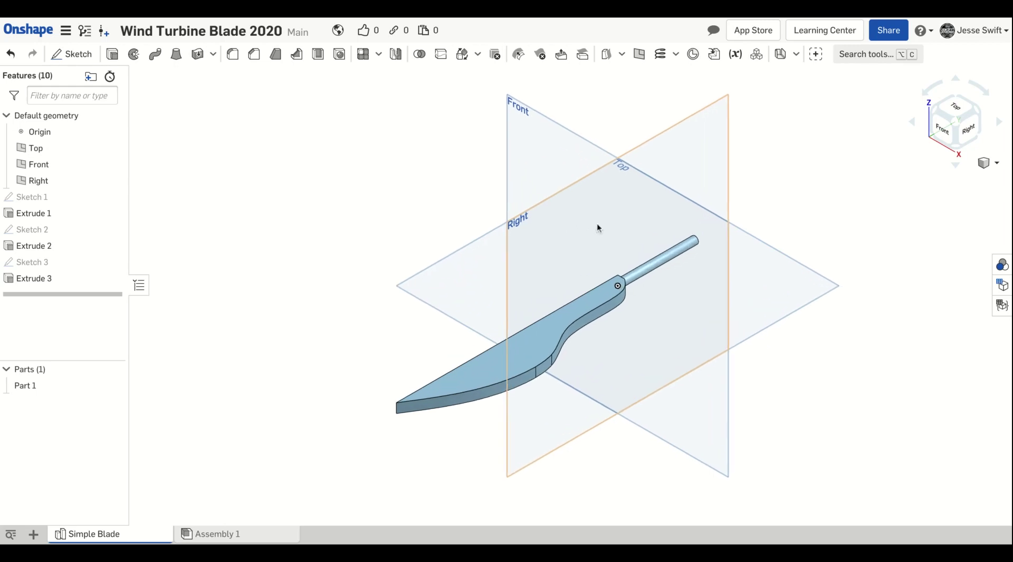
scroll(598, 228, "up", 2)
scroll(597, 229, "up", 2)
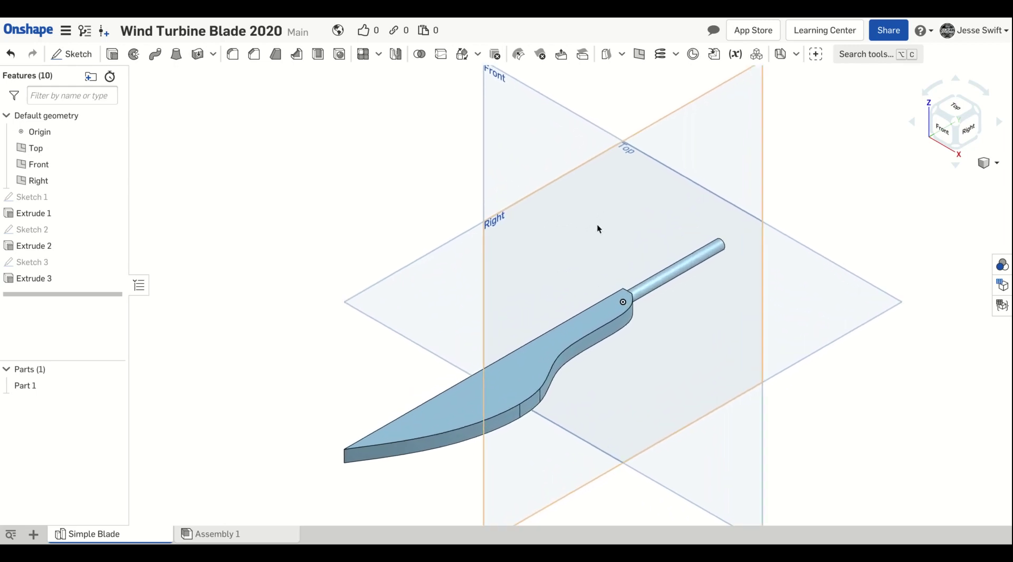